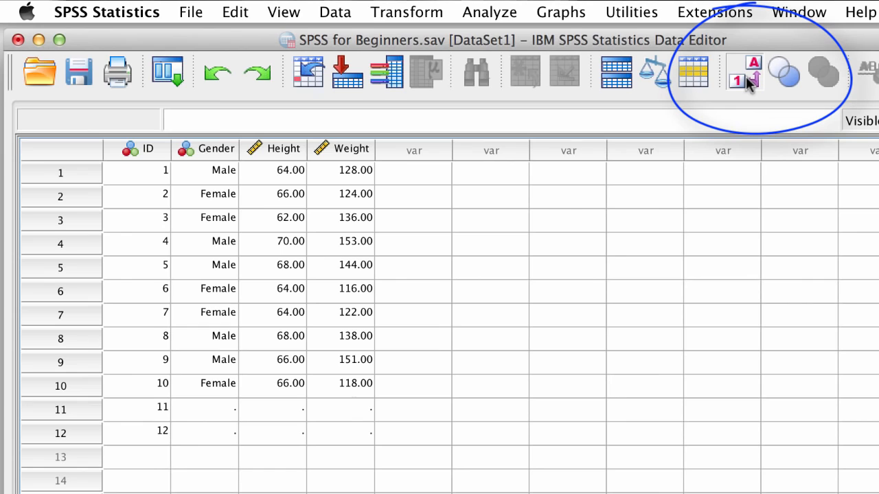
Switch the value labels display on and off repeatedly to compare codes with labels
{"action": "left_click", "coordinate": [751, 79]}
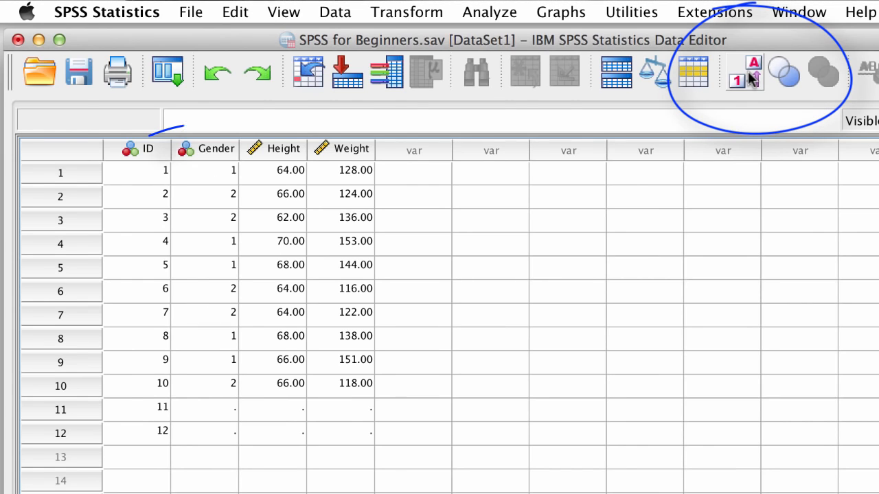
{"action": "left_click", "coordinate": [752, 79]}
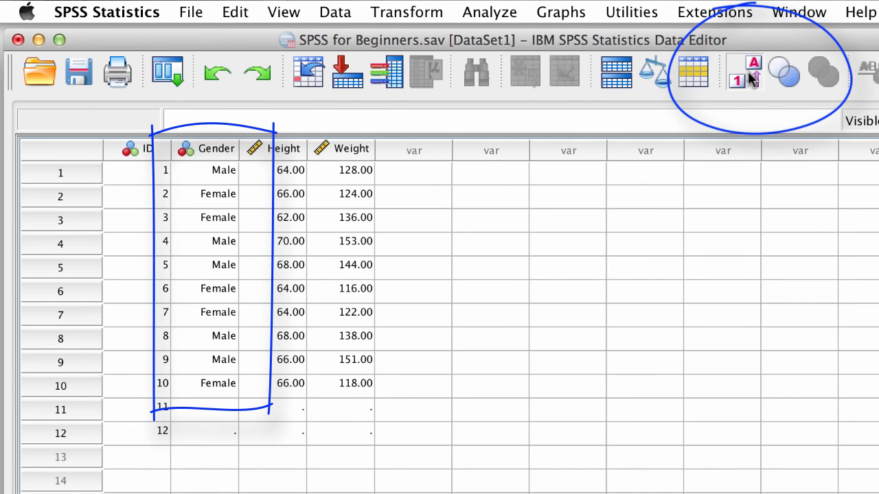
{"action": "left_click", "coordinate": [752, 79]}
{"action": "left_click", "coordinate": [752, 79]}
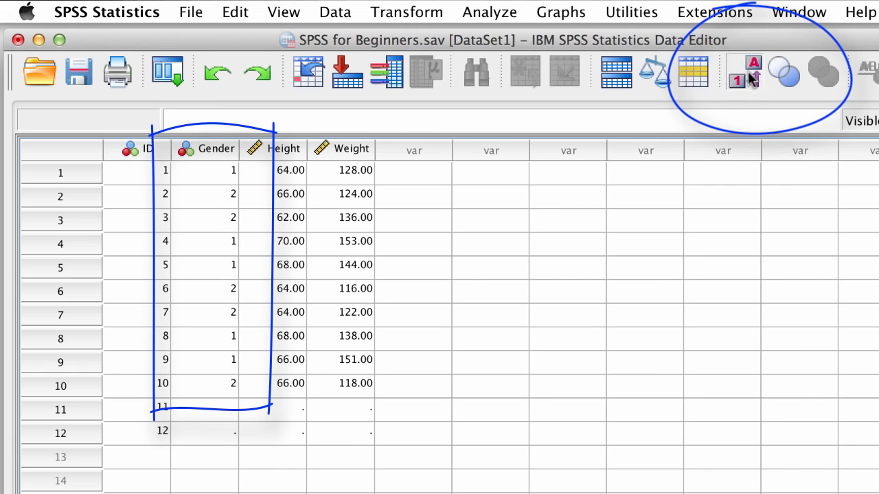
{"action": "left_click", "coordinate": [752, 79]}
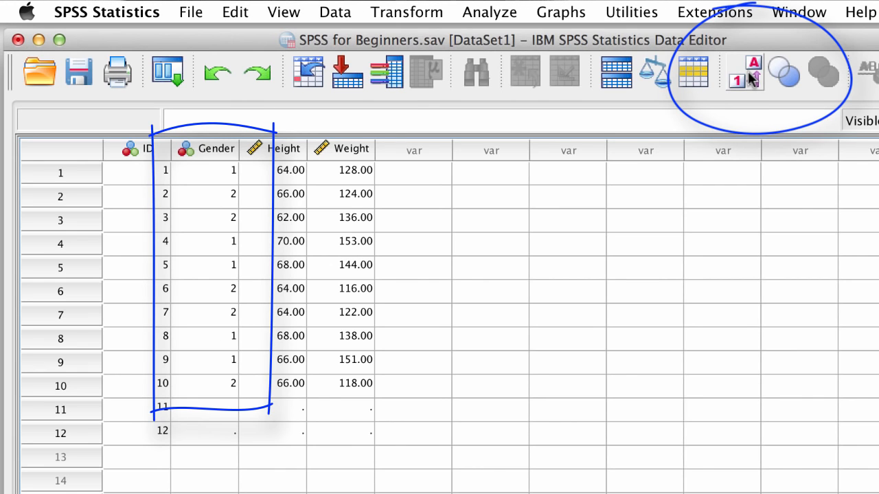
{"action": "left_click", "coordinate": [752, 79]}
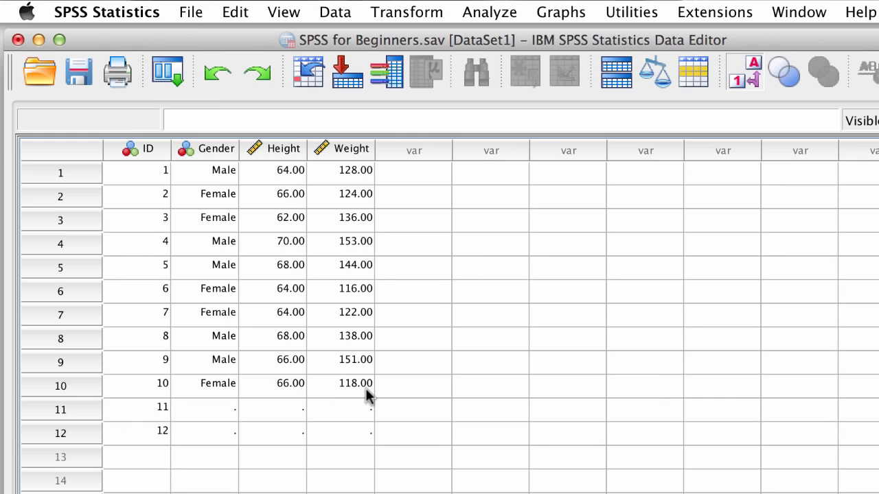
Sort the cases ascending by Weight, then sort them ascending by ID to restore the original order
{"action": "right_click", "coordinate": [351, 154]}
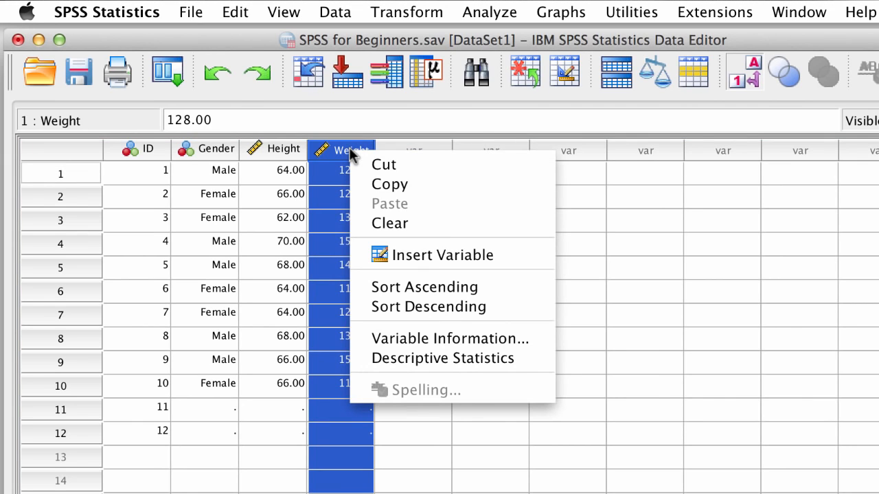
{"action": "left_click", "coordinate": [503, 287]}
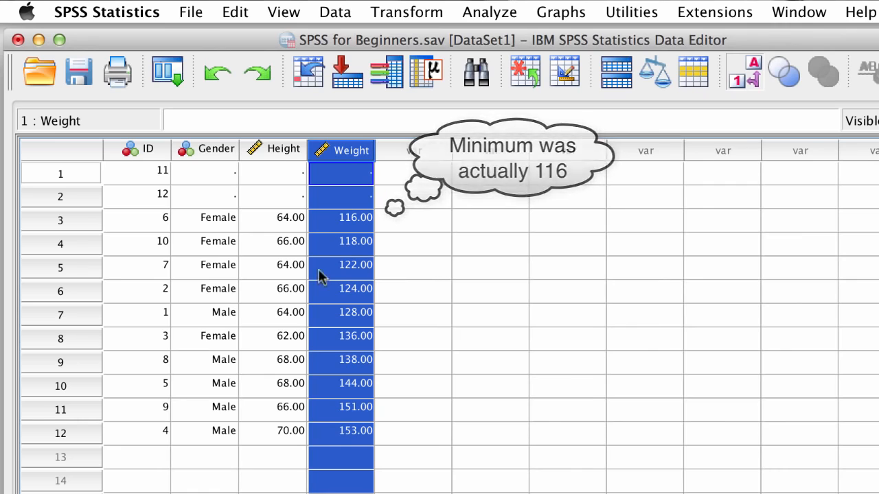
{"action": "left_click", "coordinate": [151, 149], "text": "super"}
{"action": "right_click", "coordinate": [153, 151]}
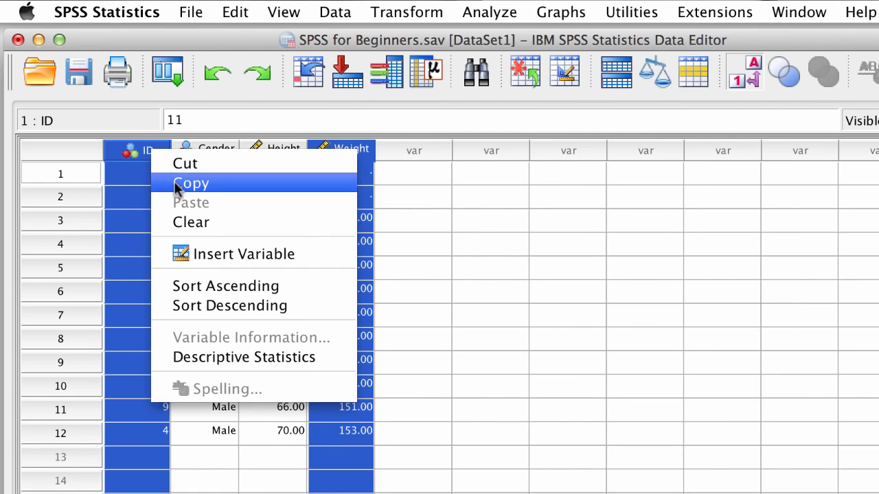
{"action": "left_click", "coordinate": [244, 286]}
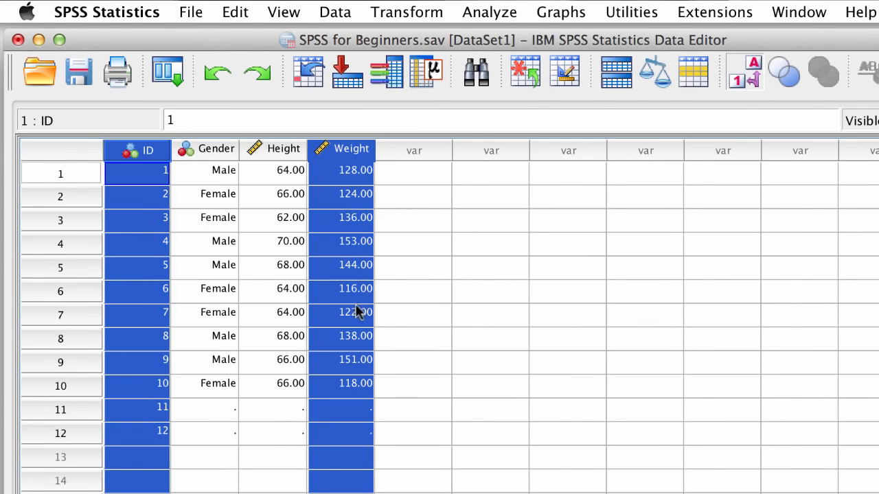
Enter Gender code 2 for case 11, showing value codes while entering and labels afterwards
{"action": "left_click", "coordinate": [144, 382]}
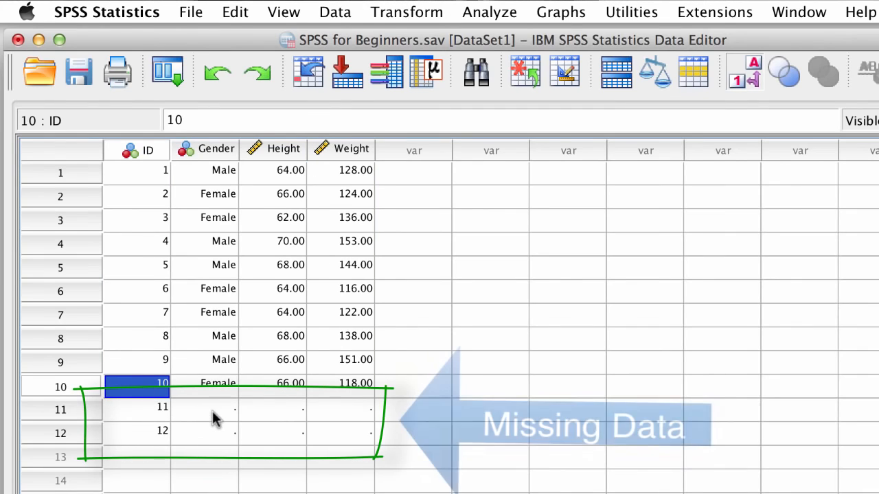
{"action": "left_click", "coordinate": [750, 75]}
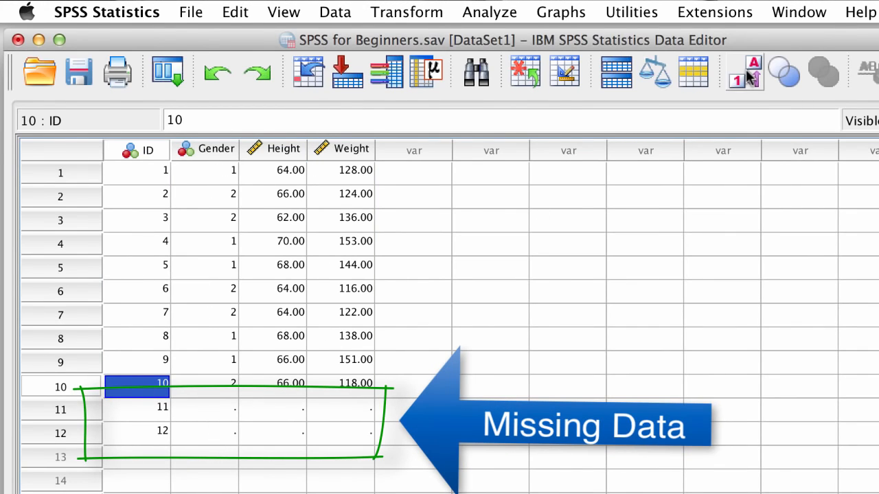
{"action": "left_click", "coordinate": [221, 411]}
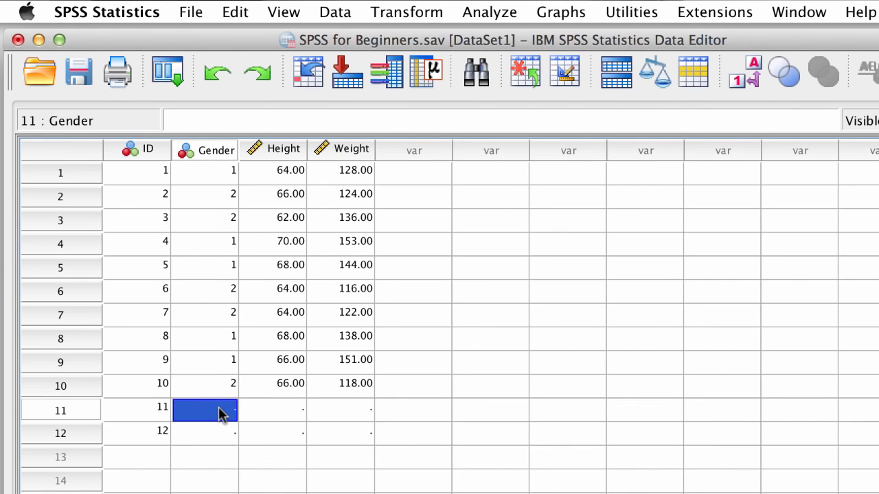
{"action": "type", "text": "2"}
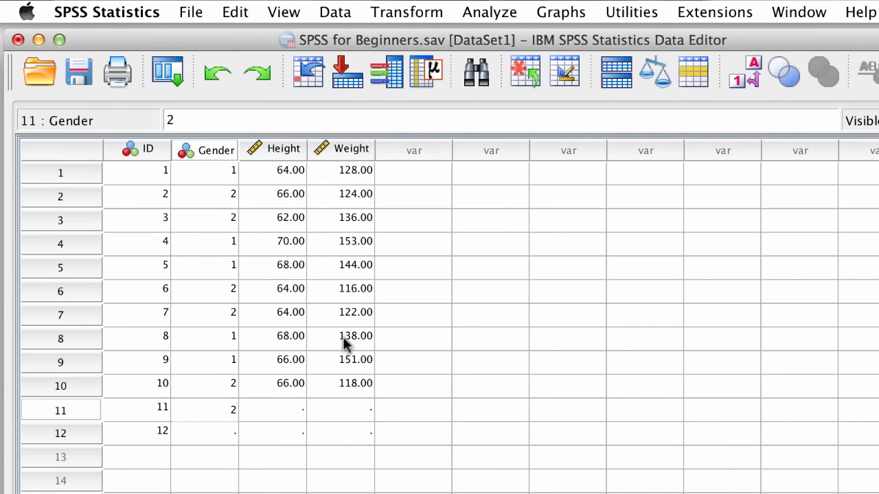
{"action": "left_click", "coordinate": [743, 72]}
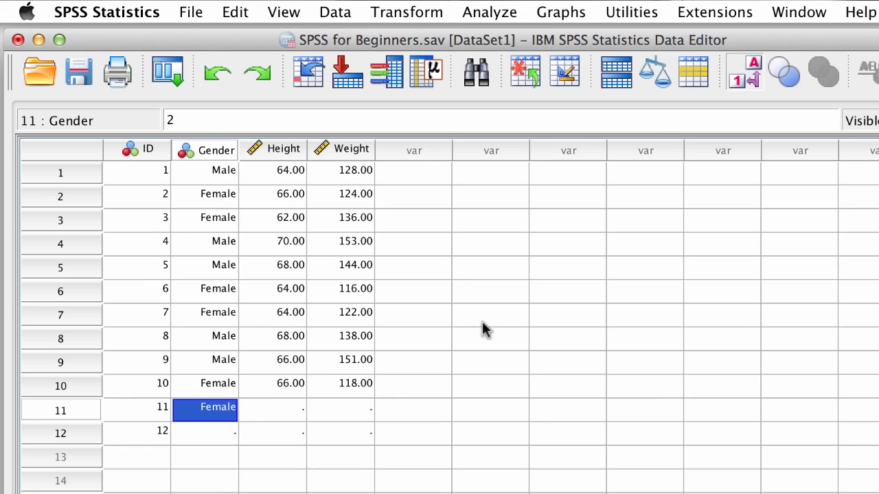
Set case 12's Gender to Female from the value list
{"action": "double_click", "coordinate": [229, 431]}
{"action": "left_click", "coordinate": [226, 434]}
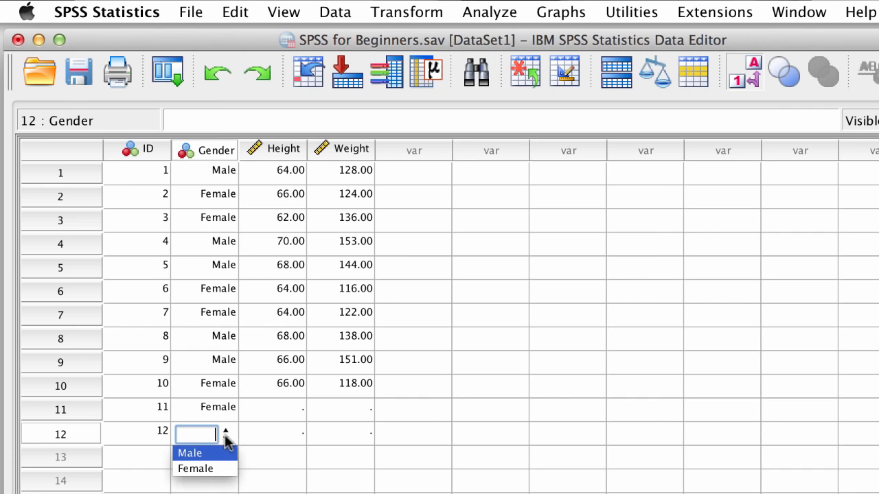
{"action": "left_click", "coordinate": [228, 470]}
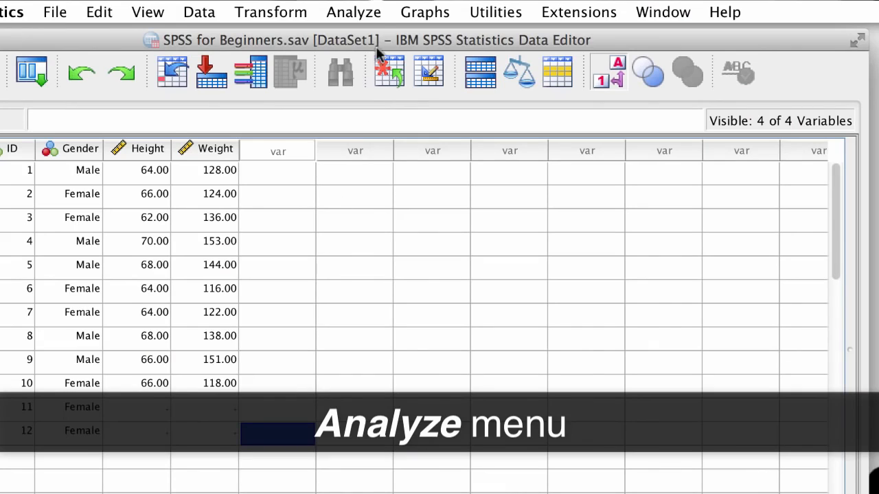
Open the Frequencies dialog from Descriptive Statistics
{"action": "left_click", "coordinate": [385, 14]}
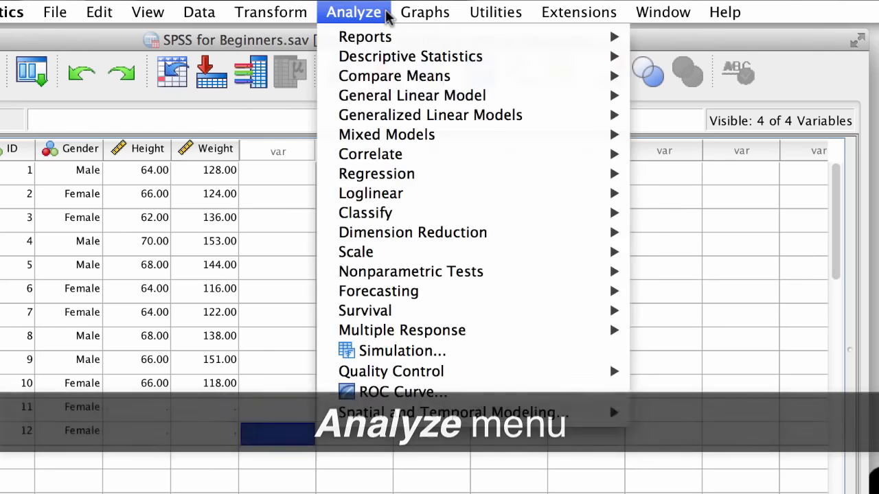
{"action": "mouse_move", "coordinate": [397, 63]}
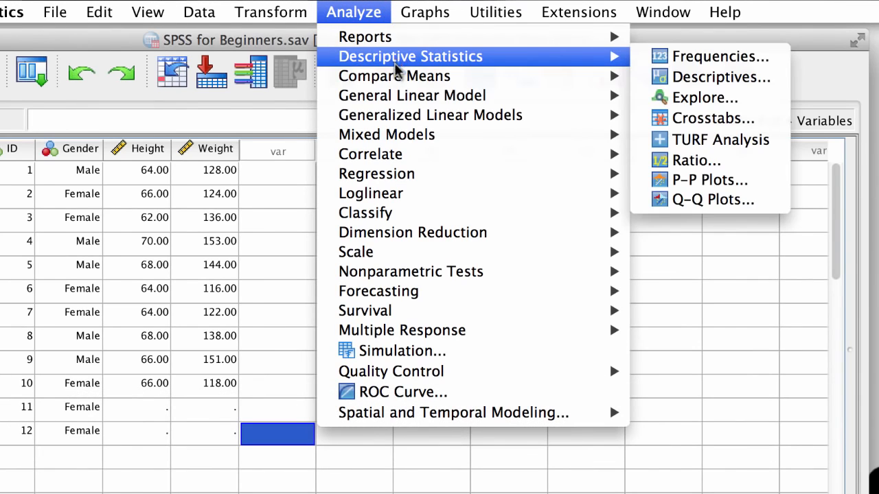
{"action": "mouse_move", "coordinate": [394, 118]}
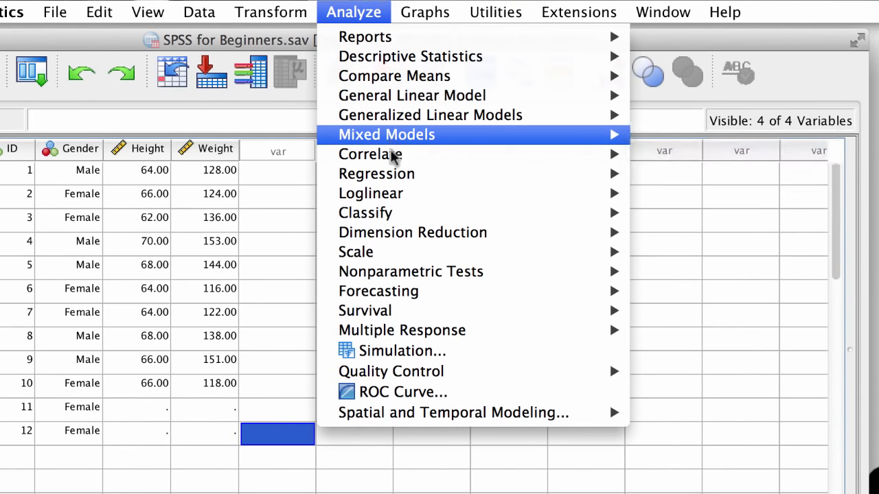
{"action": "mouse_move", "coordinate": [394, 180]}
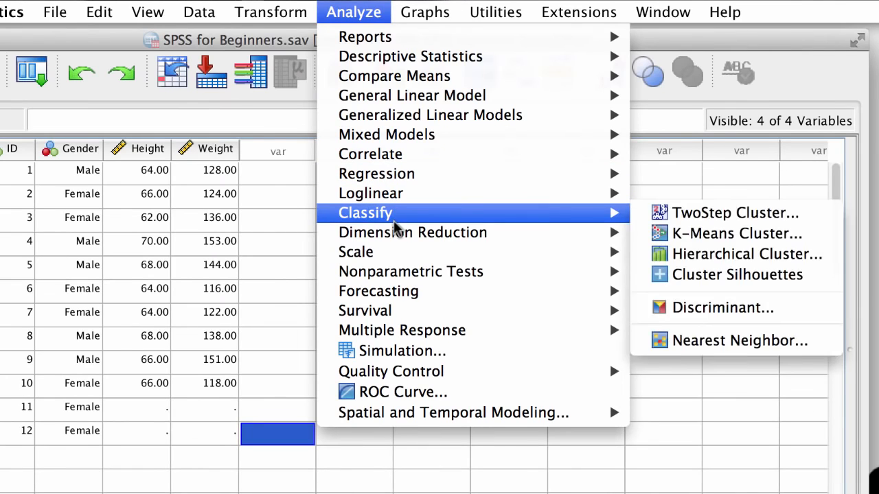
{"action": "mouse_move", "coordinate": [402, 273]}
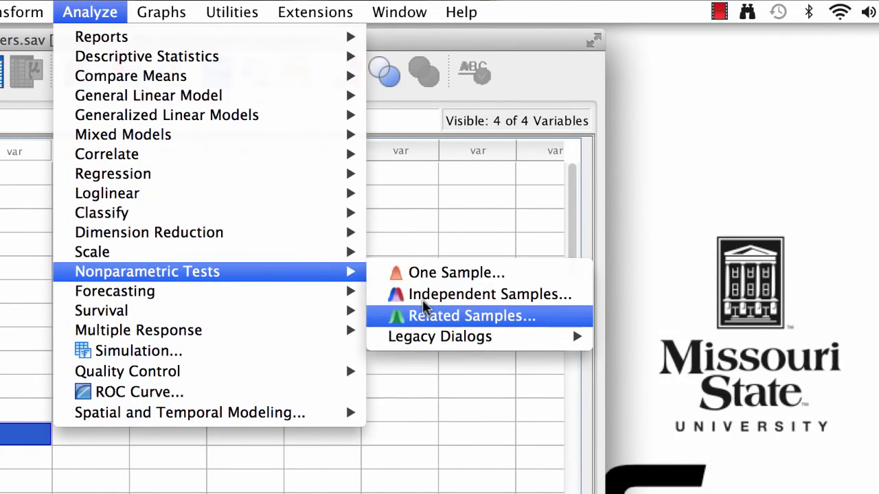
{"action": "mouse_move", "coordinate": [440, 338]}
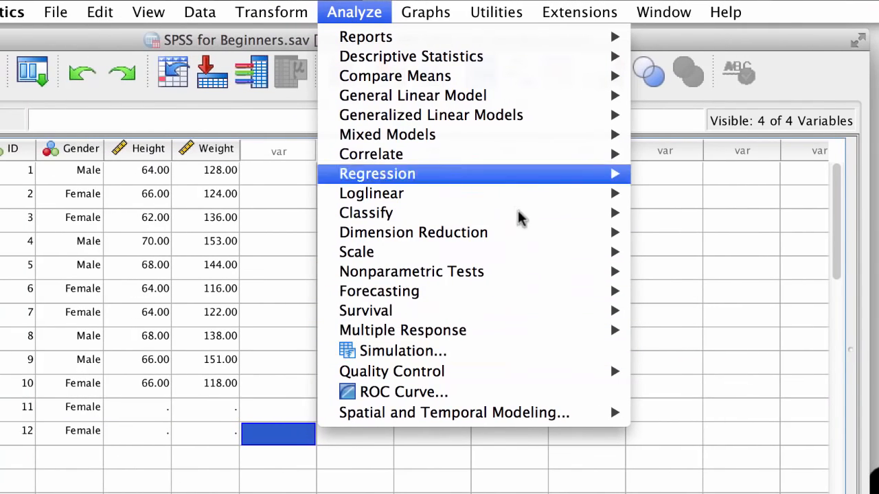
{"action": "mouse_move", "coordinate": [514, 76]}
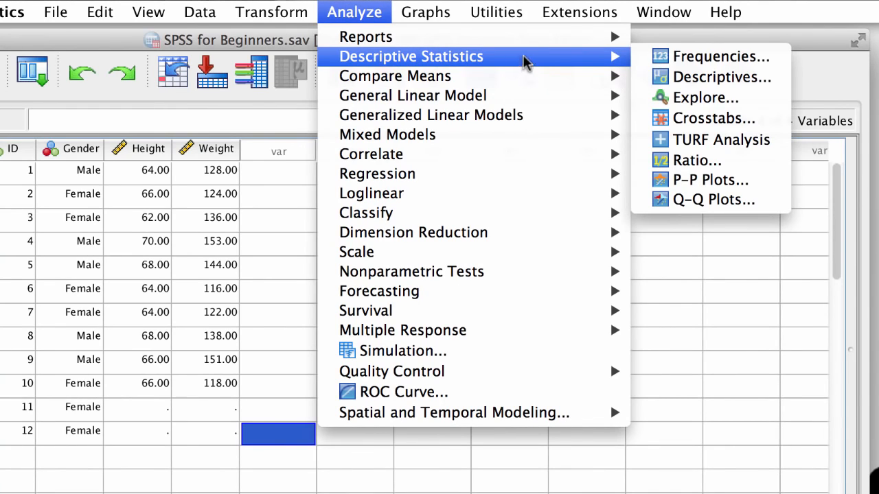
{"action": "left_click", "coordinate": [699, 57]}
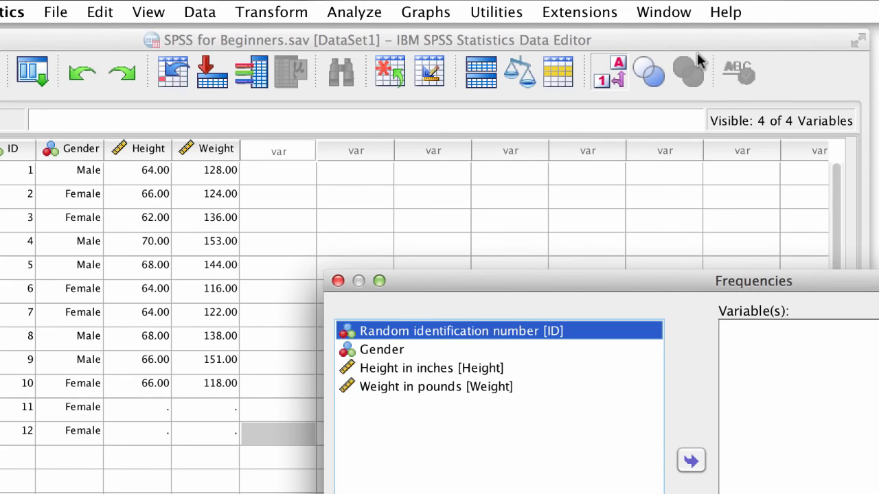
{"action": "left_click_drag", "start_coordinate": [690, 285], "coordinate": [373, 40]}
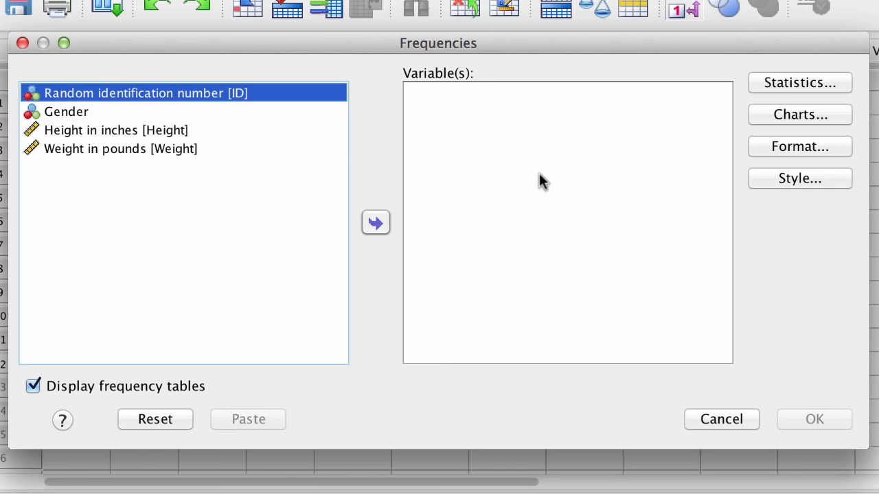
Add Gender, Height in inches and Weight in pounds to the Variable(s) list and run Frequencies
{"action": "left_click", "coordinate": [244, 113]}
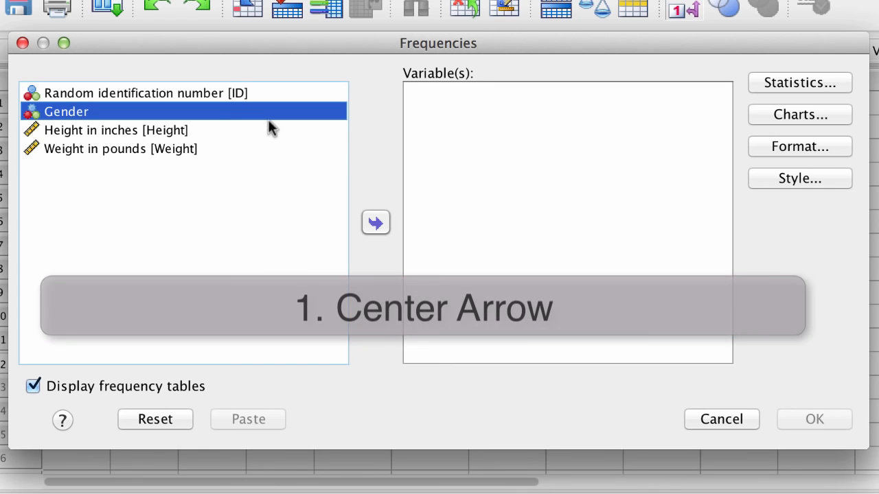
{"action": "left_click", "coordinate": [376, 222]}
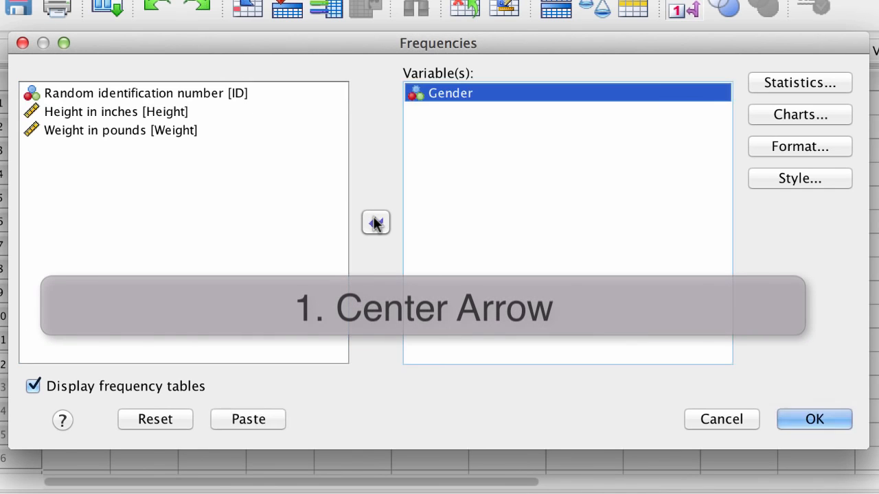
{"action": "left_click", "coordinate": [218, 111]}
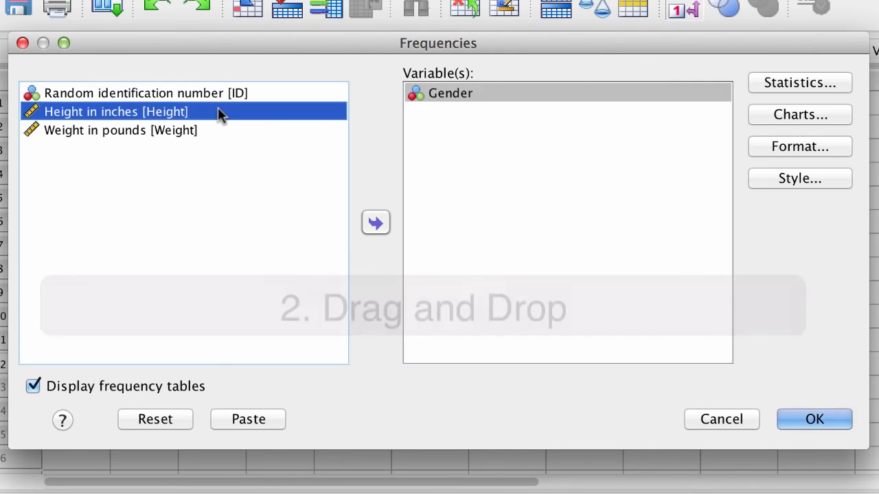
{"action": "left_click_drag", "start_coordinate": [190, 110], "coordinate": [469, 123]}
{"action": "double_click", "coordinate": [175, 112]}
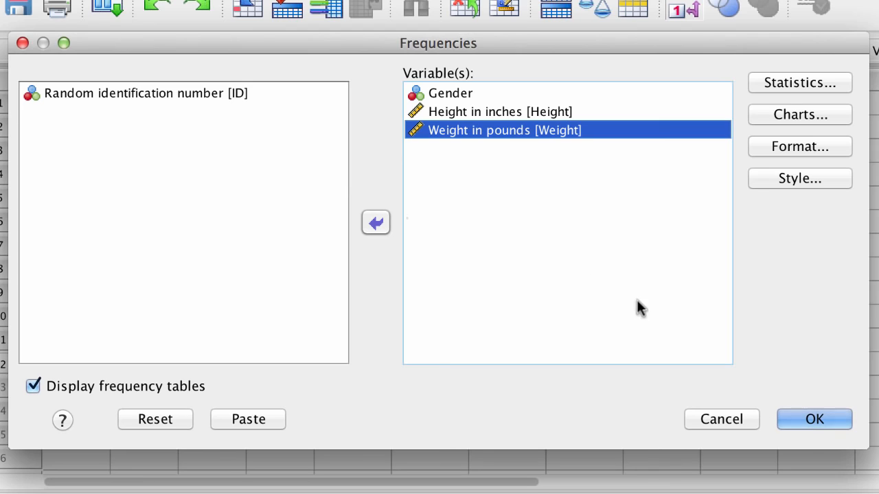
{"action": "left_click", "coordinate": [813, 416]}
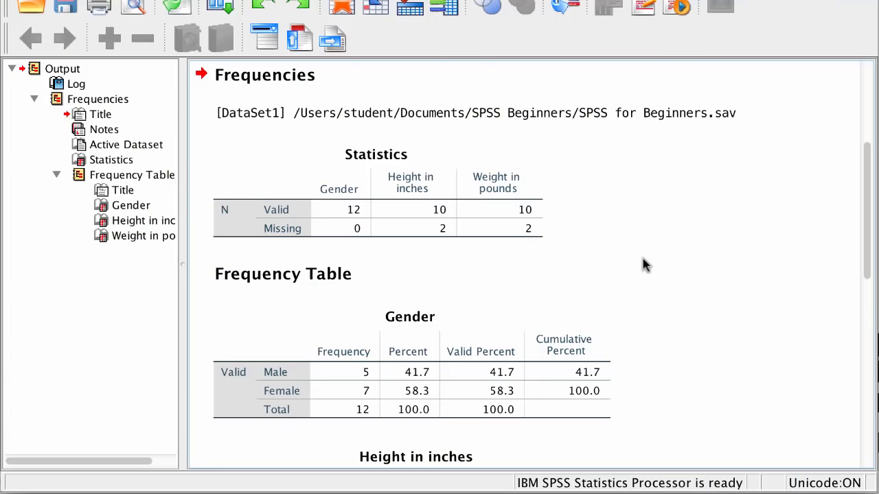
Examine the valid and missing counts in the Statistics output table
{"action": "left_click", "coordinate": [528, 228]}
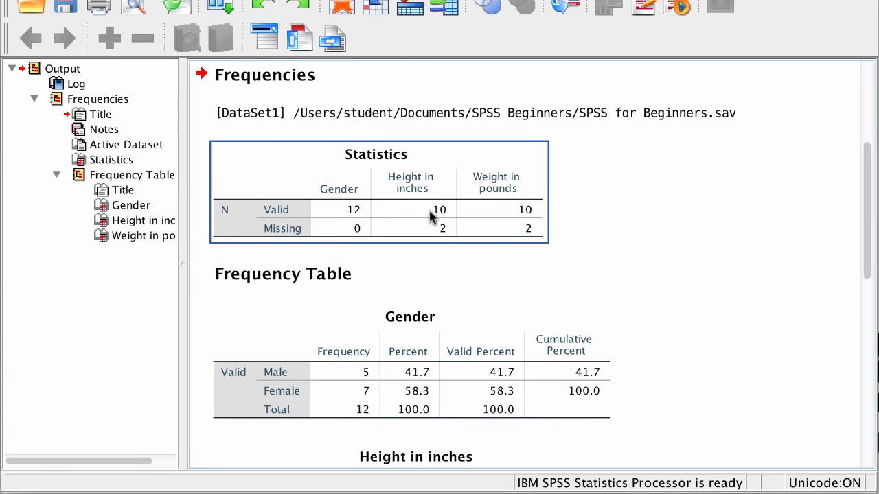
{"action": "left_click", "coordinate": [564, 238]}
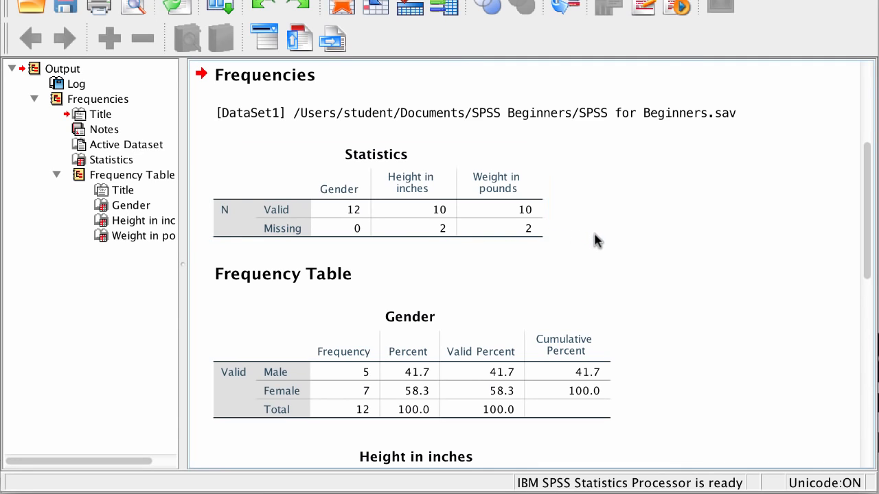
{"action": "left_click", "coordinate": [529, 267]}
{"action": "left_click", "coordinate": [364, 239]}
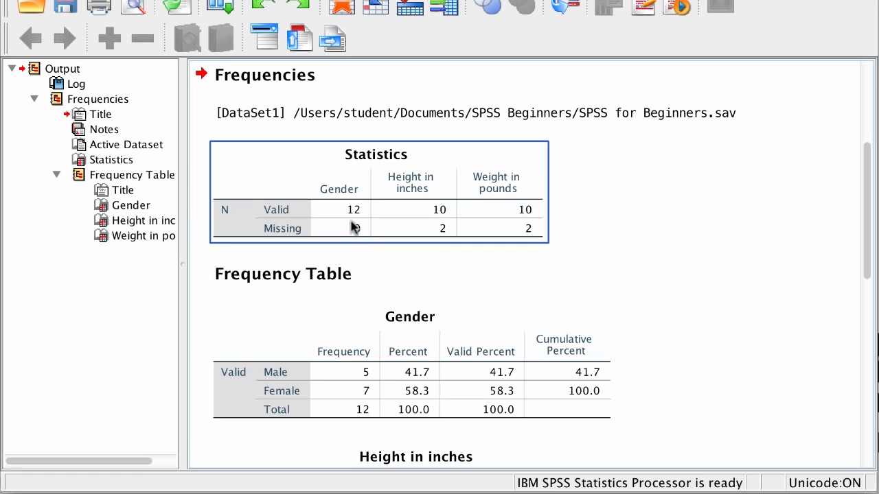
{"action": "left_click", "coordinate": [355, 248]}
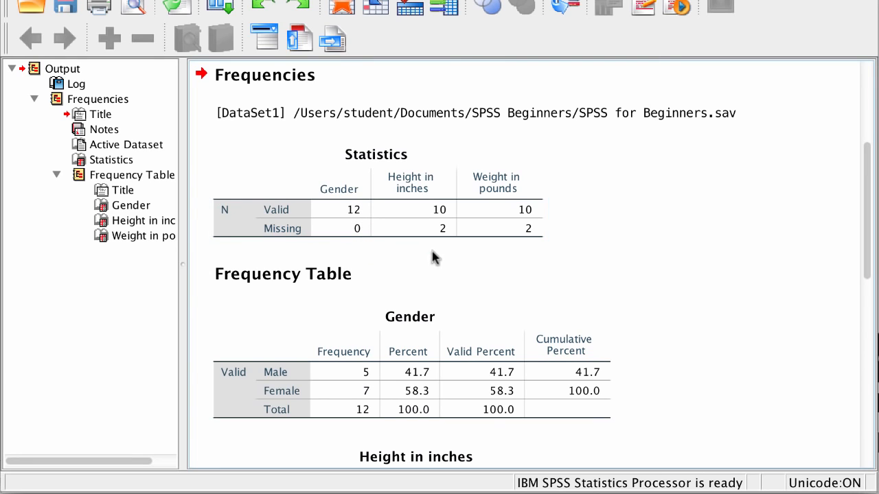
{"action": "left_click", "coordinate": [443, 198]}
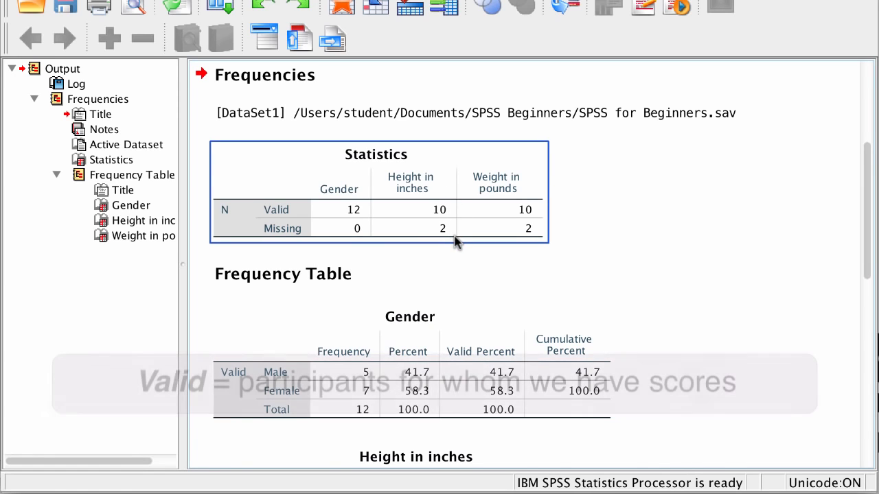
Examine the Gender and Height in inches frequency tables in the output
{"action": "left_click", "coordinate": [514, 258]}
{"action": "left_click", "coordinate": [484, 272]}
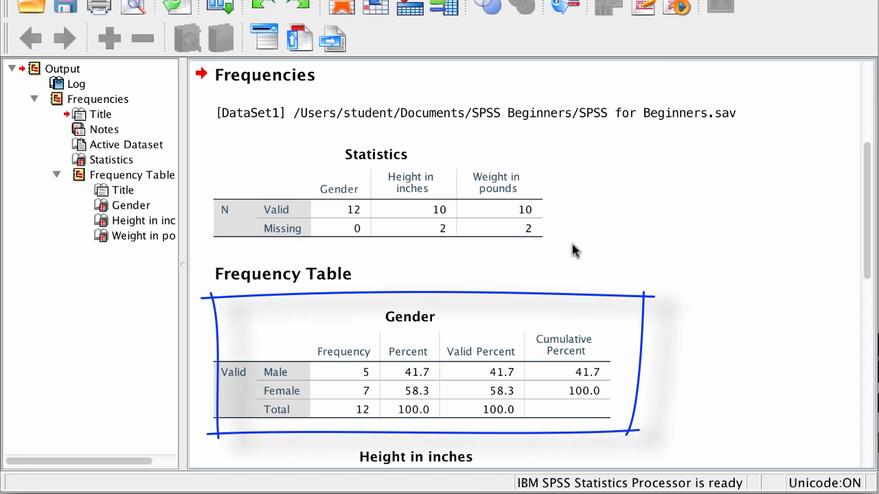
{"action": "scroll", "coordinate": [575, 249], "scroll_direction": "down", "scroll_amount": 5}
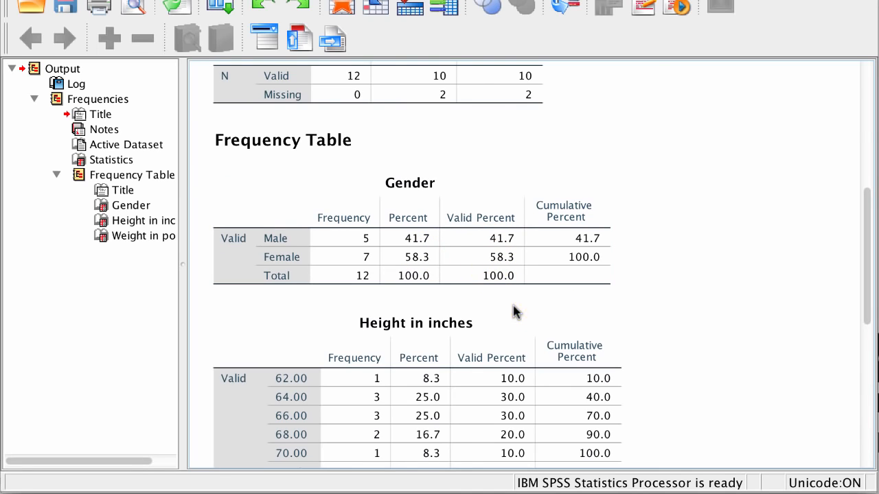
{"action": "scroll", "coordinate": [515, 312], "scroll_direction": "down", "scroll_amount": 3}
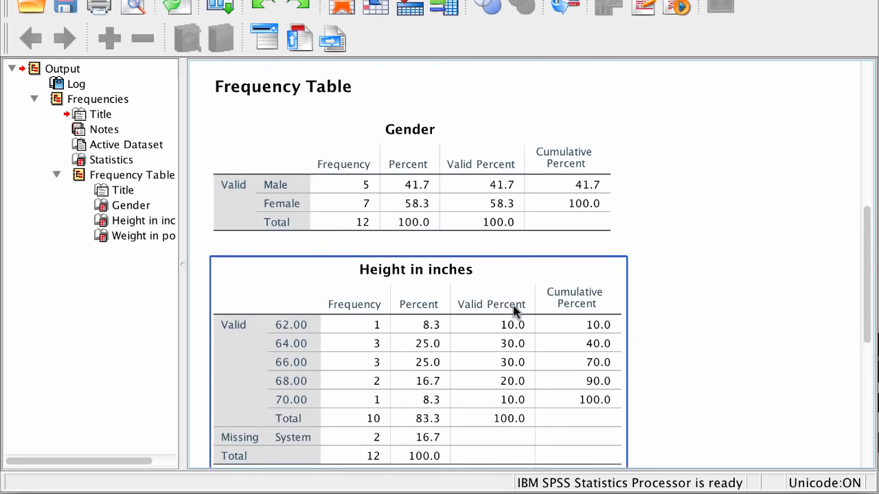
{"action": "scroll", "coordinate": [514, 310], "scroll_direction": "down", "scroll_amount": 1}
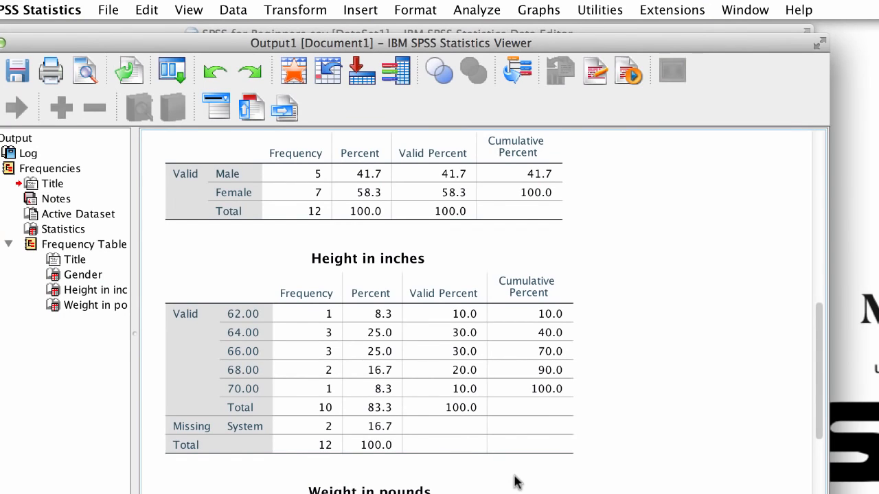
Reopen Frequencies and set its charts to bar charts with percentages as chart values
{"action": "left_click", "coordinate": [481, 10]}
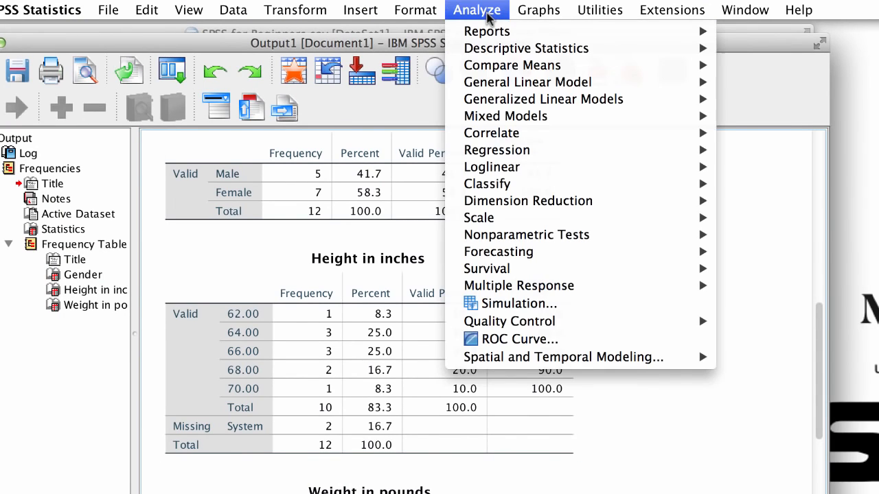
{"action": "mouse_move", "coordinate": [508, 52]}
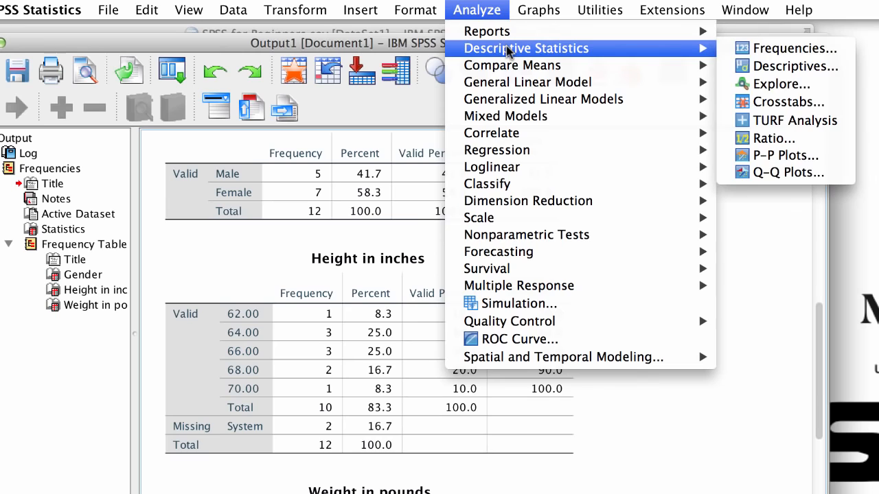
{"action": "left_click", "coordinate": [785, 49]}
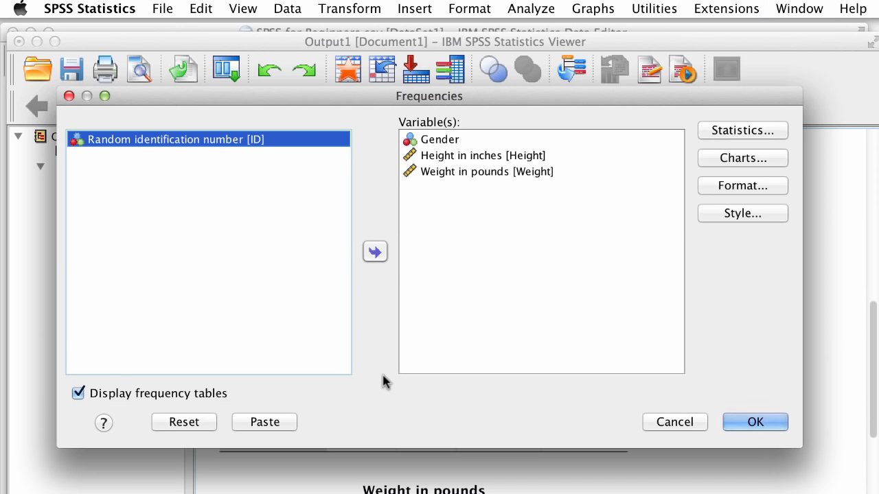
{"action": "left_click", "coordinate": [739, 162]}
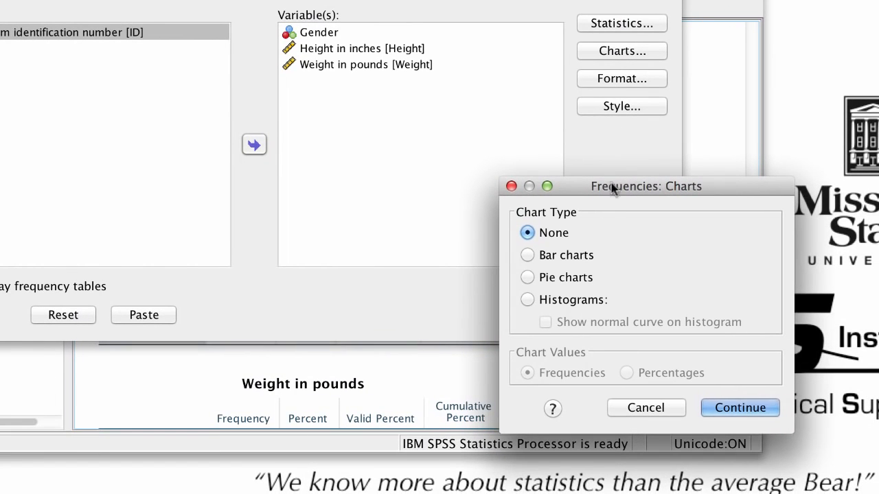
{"action": "left_click", "coordinate": [589, 257]}
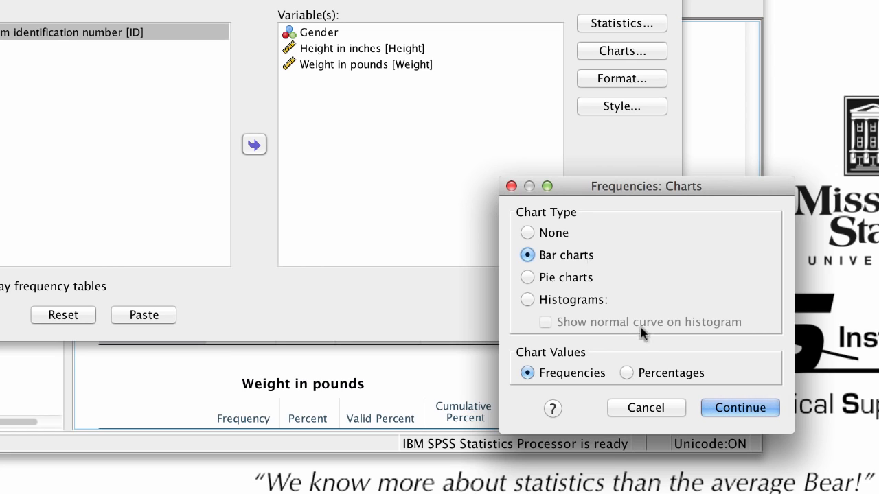
{"action": "left_click", "coordinate": [675, 371]}
{"action": "left_click", "coordinate": [741, 408]}
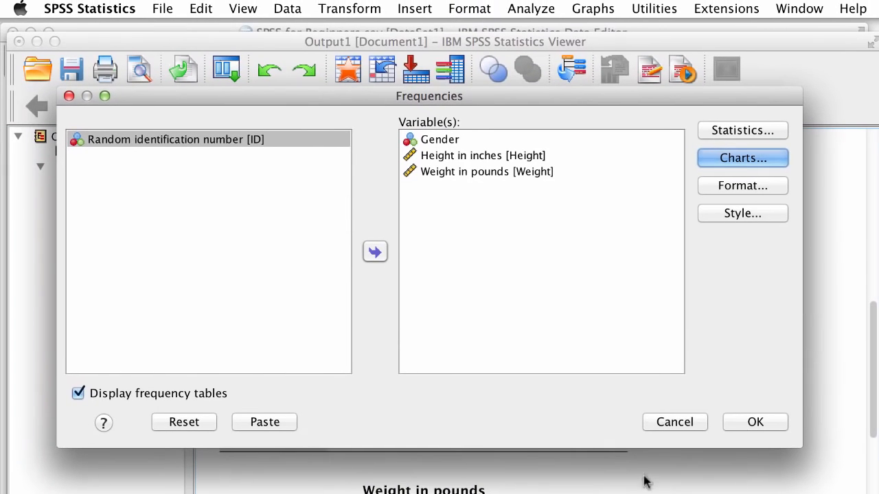
Turn off the frequency tables and run Frequencies
{"action": "left_click", "coordinate": [203, 400]}
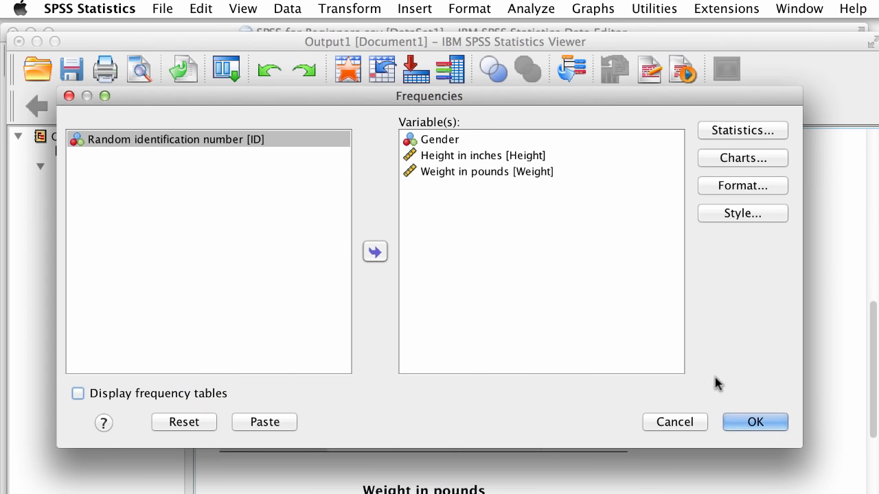
{"action": "left_click", "coordinate": [750, 424]}
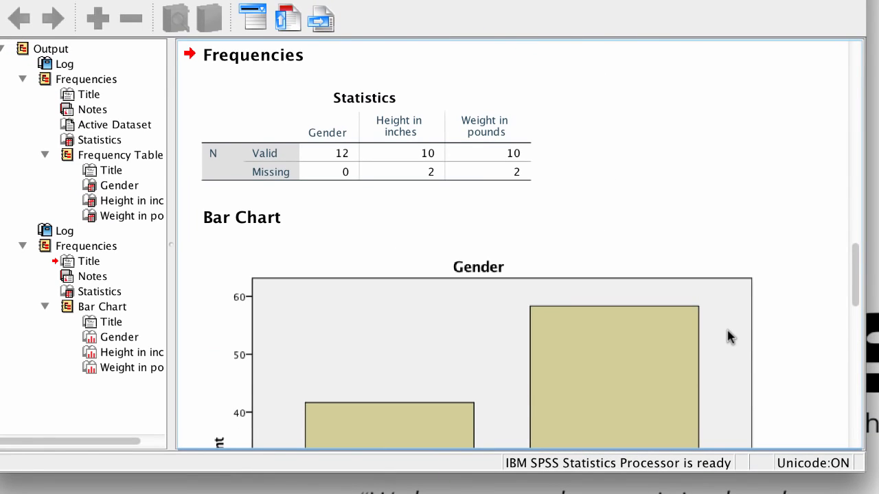
Examine the Gender and Height in inches bar charts in the output
{"action": "scroll", "coordinate": [729, 337], "scroll_direction": "down", "scroll_amount": 7}
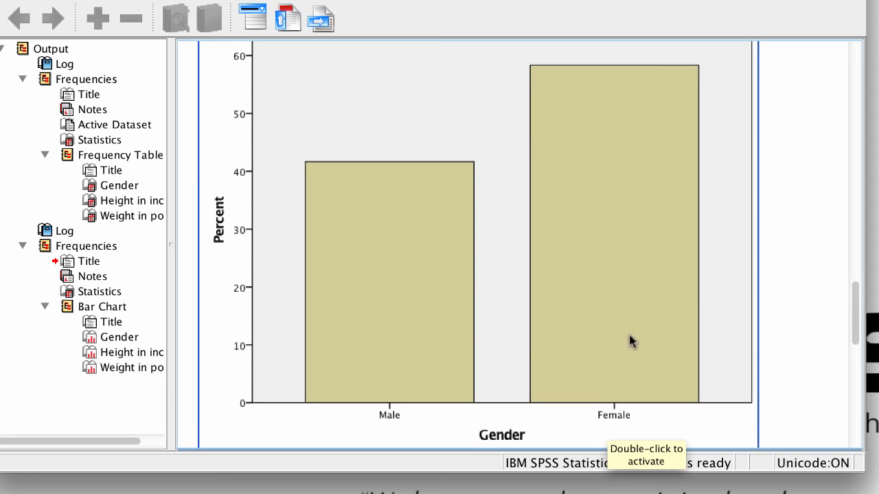
{"action": "scroll", "coordinate": [632, 341], "scroll_direction": "down", "scroll_amount": 10}
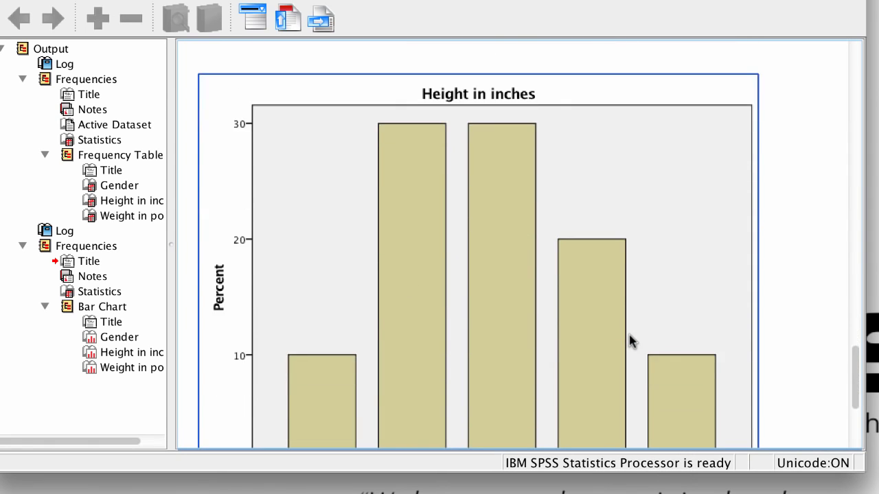
{"action": "scroll", "coordinate": [631, 341], "scroll_direction": "down", "scroll_amount": 3}
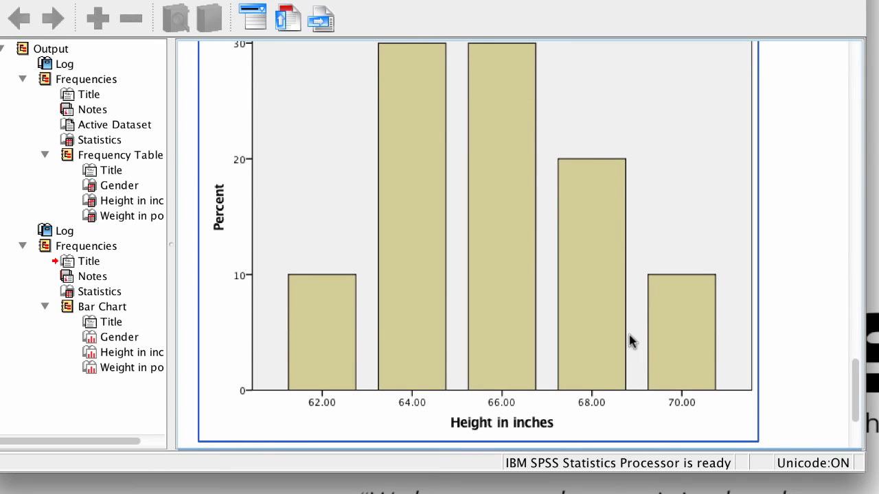
{"action": "left_click", "coordinate": [818, 362]}
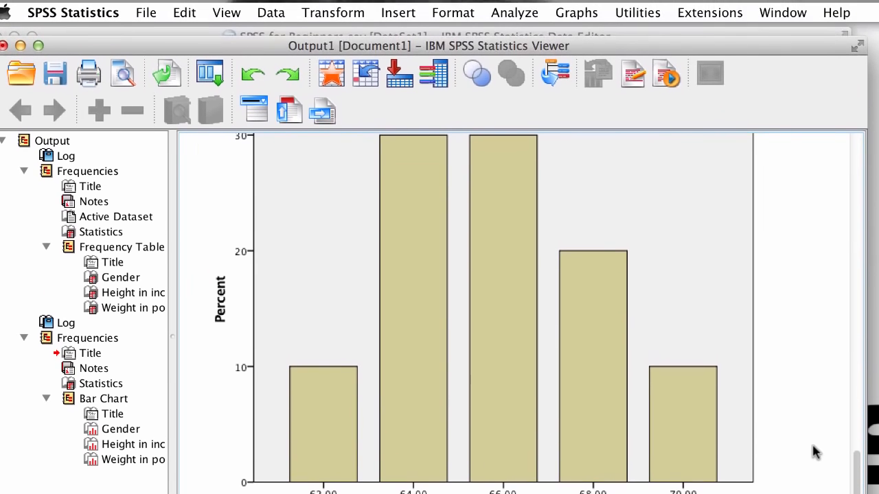
Reopen Frequencies and switch the charts to histograms with a normal curve
{"action": "left_click", "coordinate": [527, 14]}
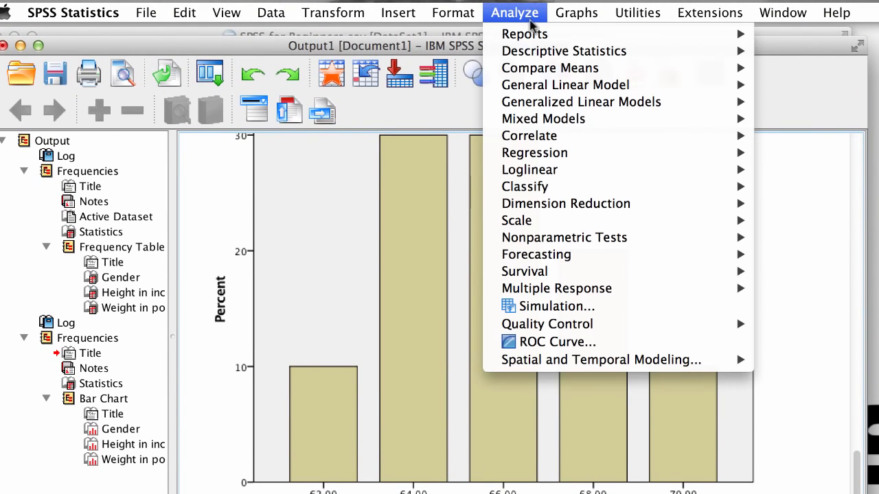
{"action": "mouse_move", "coordinate": [548, 54]}
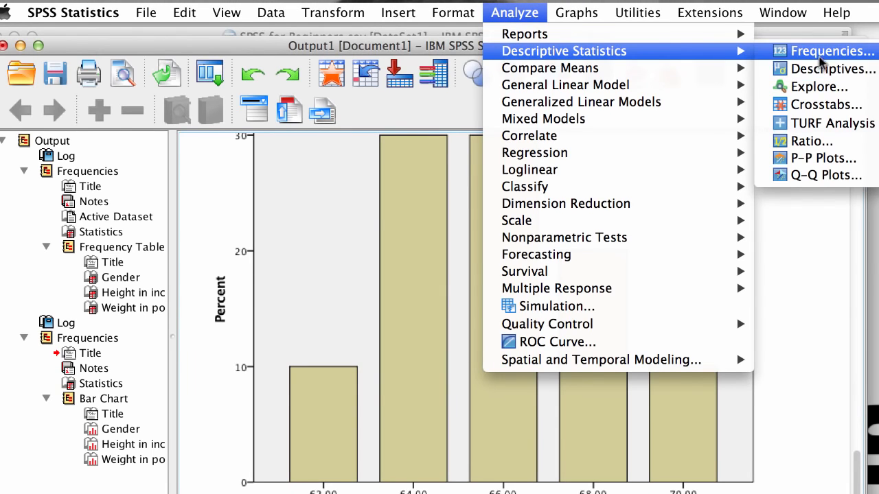
{"action": "left_click", "coordinate": [820, 53]}
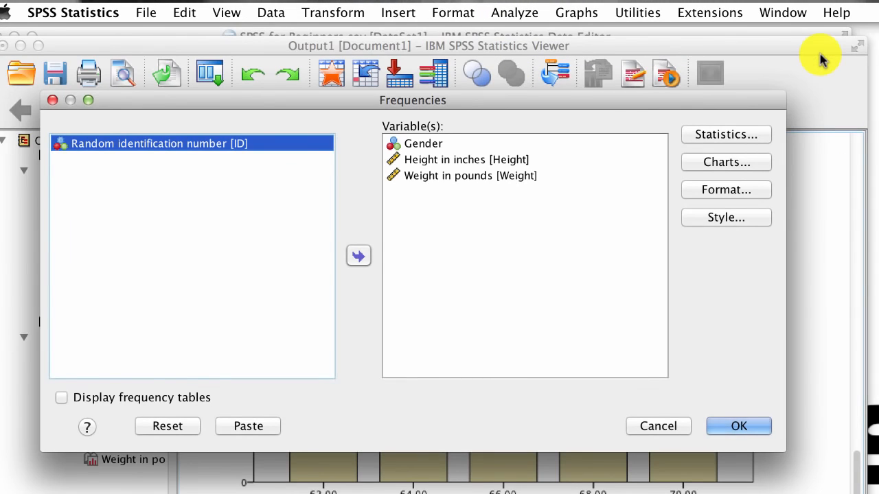
{"action": "left_click", "coordinate": [727, 162]}
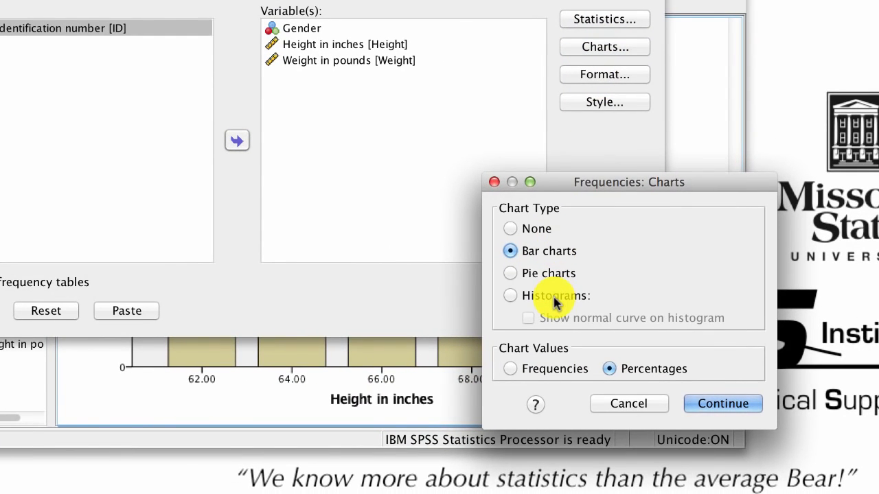
{"action": "left_click", "coordinate": [556, 299]}
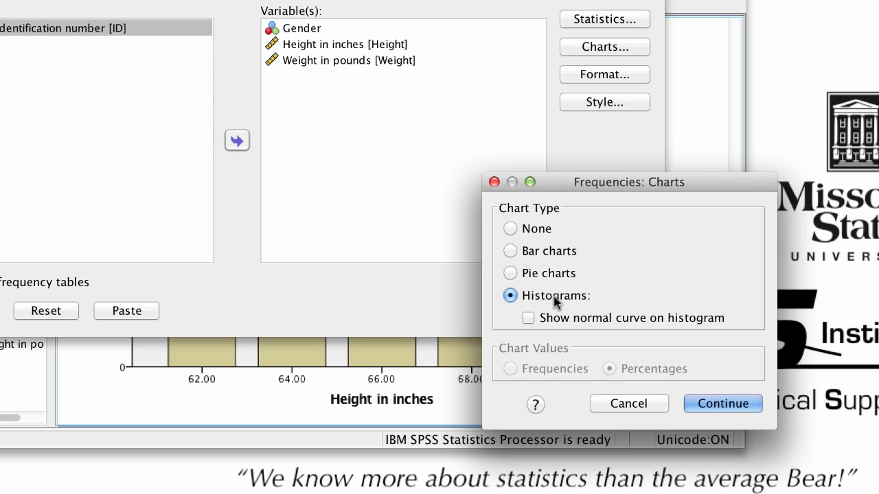
{"action": "left_click", "coordinate": [581, 319]}
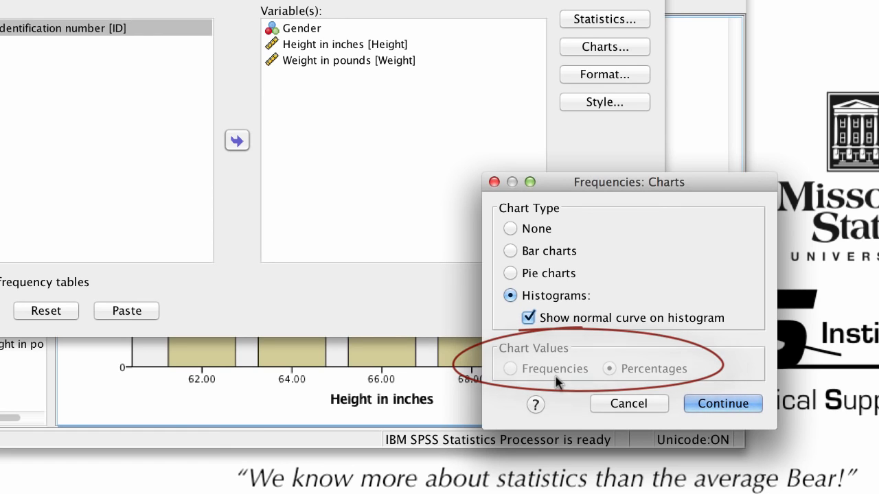
{"action": "left_click", "coordinate": [722, 402]}
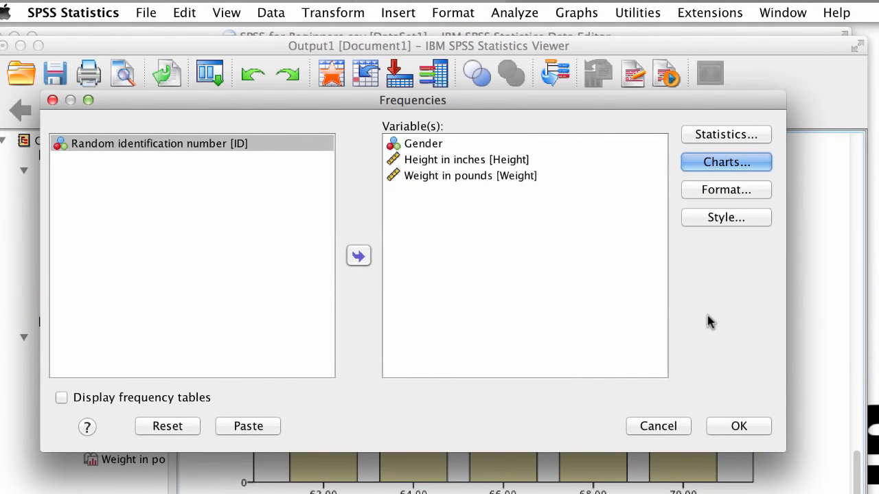
Request mean, sum, standard deviation, variance, minimum, maximum and S.E. mean statistics, then run Frequencies
{"action": "left_click", "coordinate": [730, 134]}
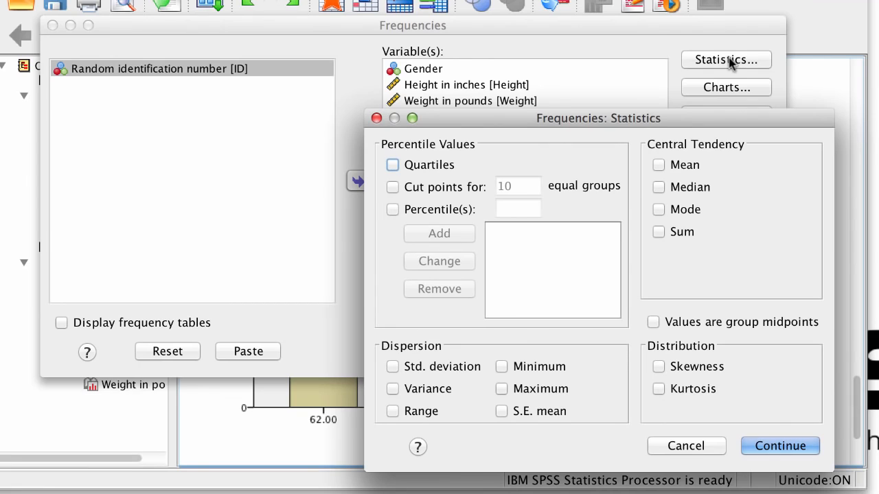
{"action": "left_click", "coordinate": [680, 165]}
{"action": "left_click", "coordinate": [465, 367]}
{"action": "left_click", "coordinate": [526, 368]}
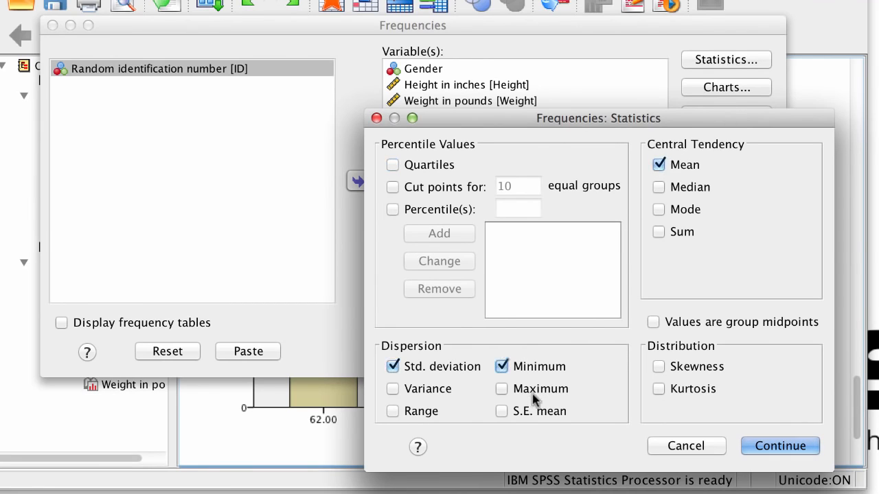
{"action": "left_click", "coordinate": [535, 390]}
{"action": "left_click", "coordinate": [440, 391]}
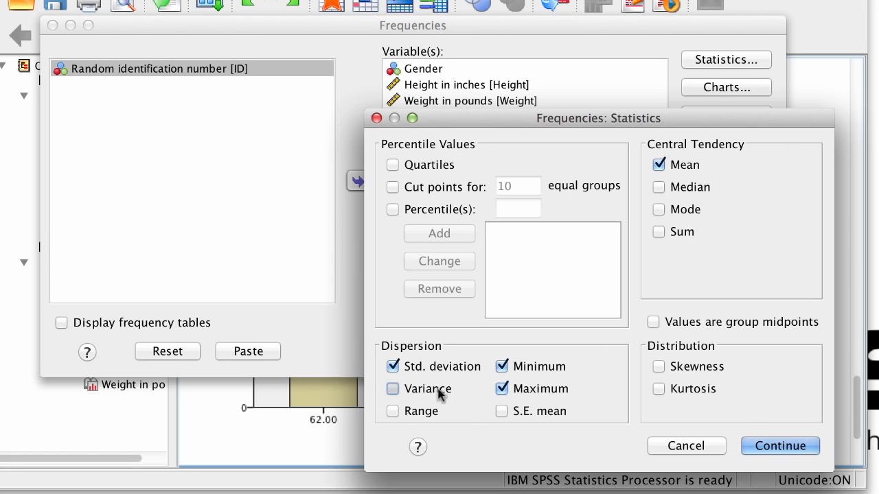
{"action": "left_click", "coordinate": [538, 413]}
{"action": "left_click", "coordinate": [682, 234]}
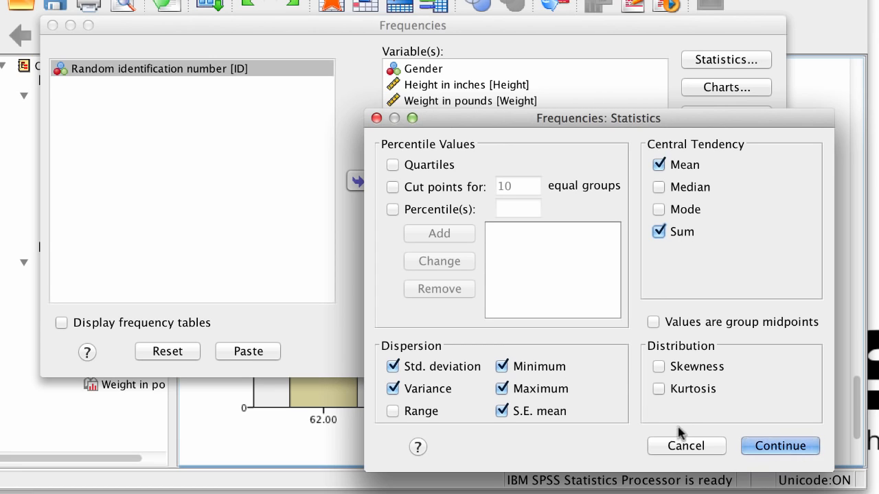
{"action": "left_click", "coordinate": [701, 366]}
{"action": "left_click", "coordinate": [701, 389]}
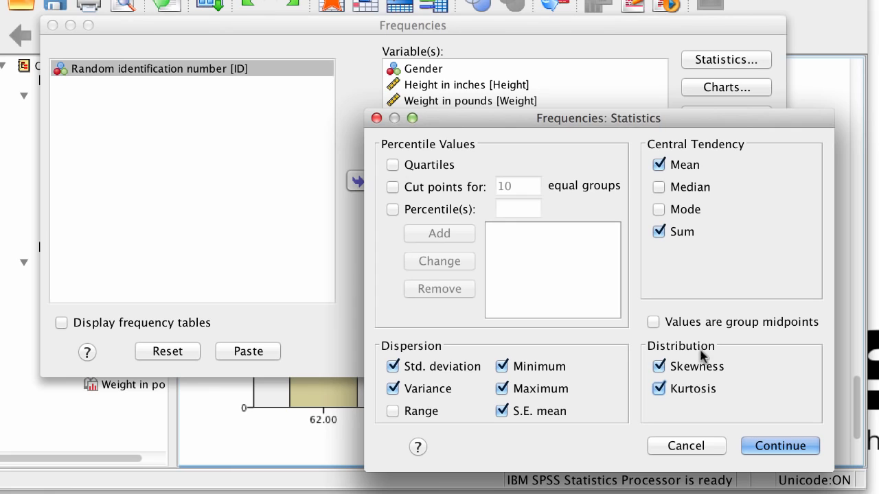
{"action": "left_click", "coordinate": [698, 365]}
{"action": "left_click", "coordinate": [699, 386]}
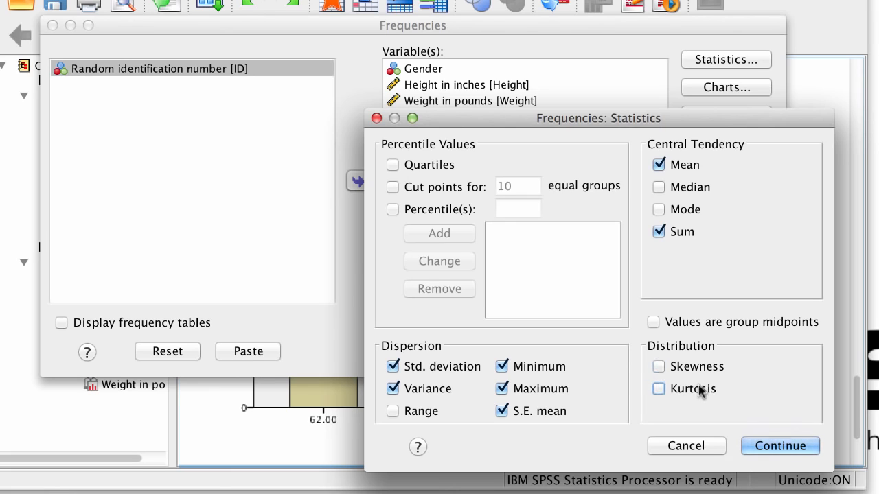
{"action": "left_click", "coordinate": [776, 445]}
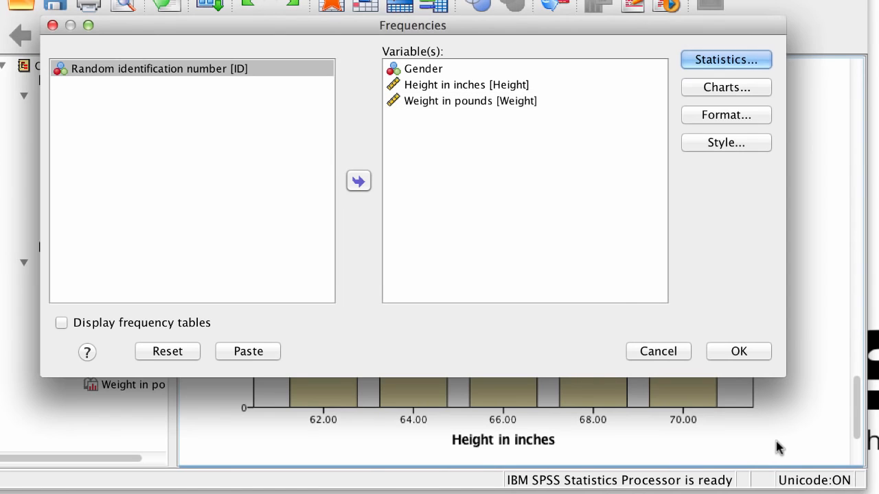
{"action": "left_click", "coordinate": [736, 348]}
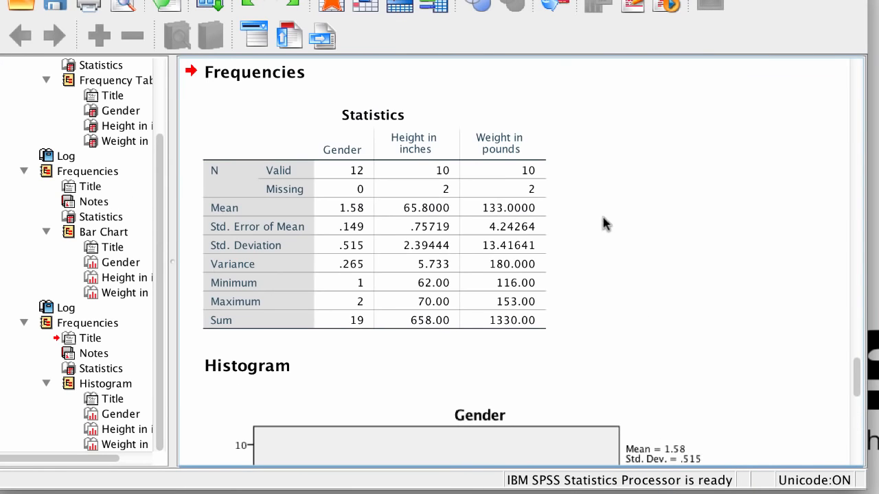
Examine the descriptive statistics for Height in inches in the Statistics table
{"action": "left_click", "coordinate": [534, 160]}
{"action": "left_click", "coordinate": [555, 326]}
{"action": "left_click", "coordinate": [496, 370]}
{"action": "left_click", "coordinate": [570, 307]}
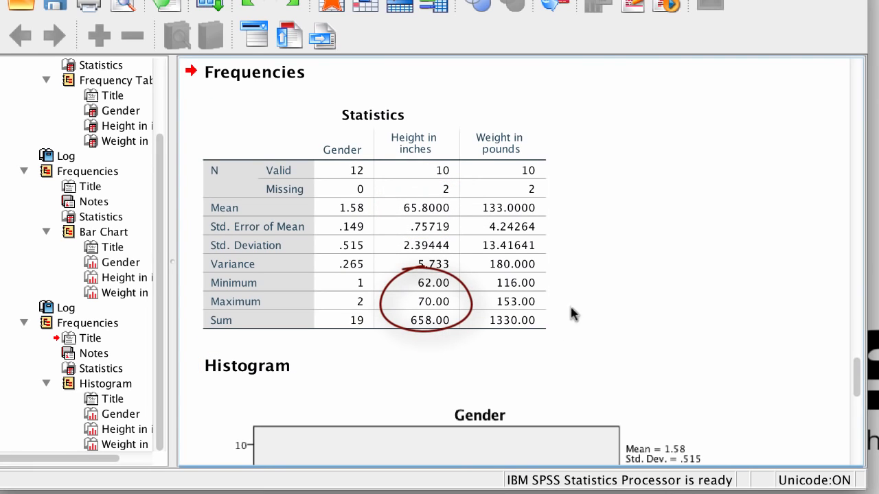
{"action": "left_click", "coordinate": [583, 249]}
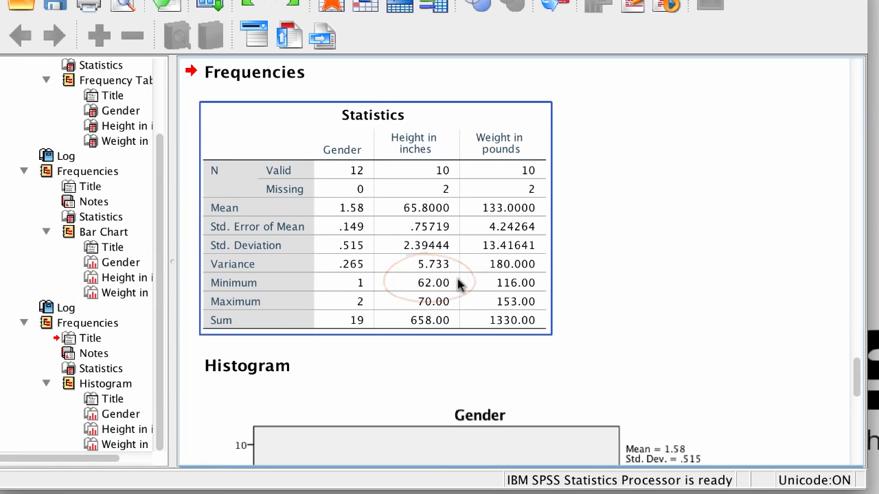
{"action": "left_click", "coordinate": [471, 365]}
{"action": "left_click", "coordinate": [467, 356]}
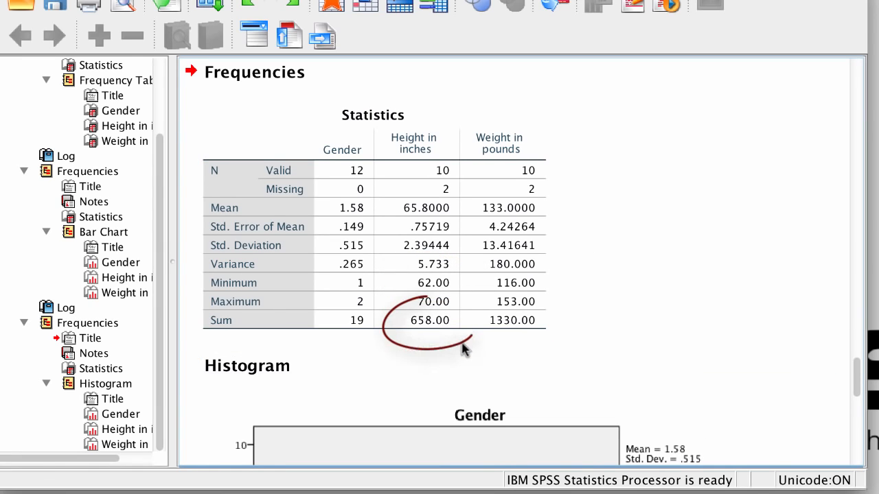
{"action": "left_click", "coordinate": [424, 335]}
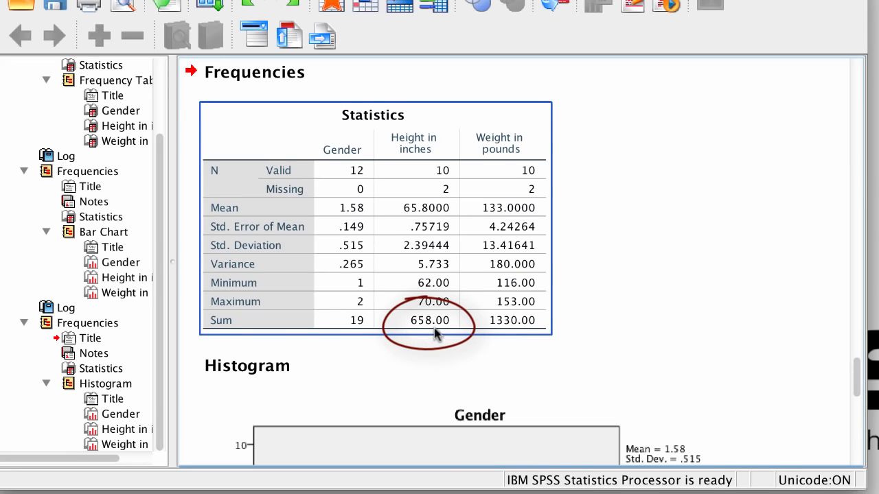
{"action": "left_click", "coordinate": [510, 344]}
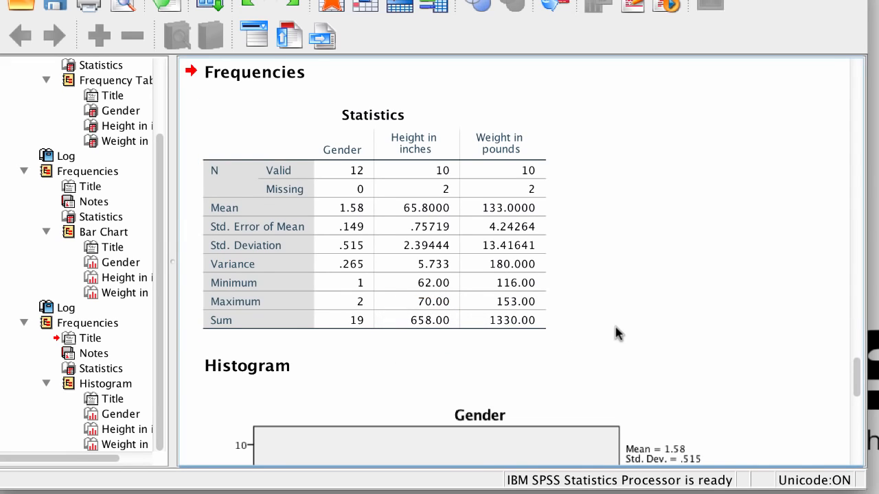
Examine the Gender and Height in inches histograms with their normal curves in the output
{"action": "scroll", "coordinate": [616, 333], "scroll_direction": "down", "scroll_amount": 10}
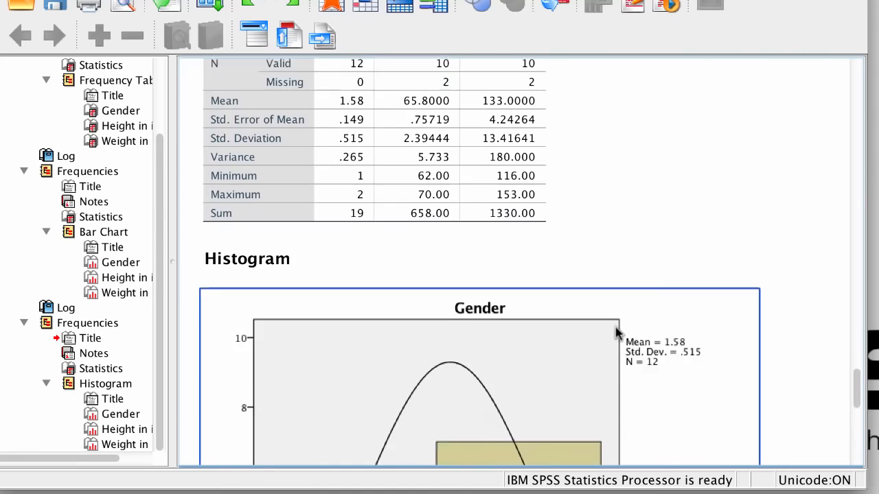
{"action": "scroll", "coordinate": [616, 333], "scroll_direction": "down", "scroll_amount": 1}
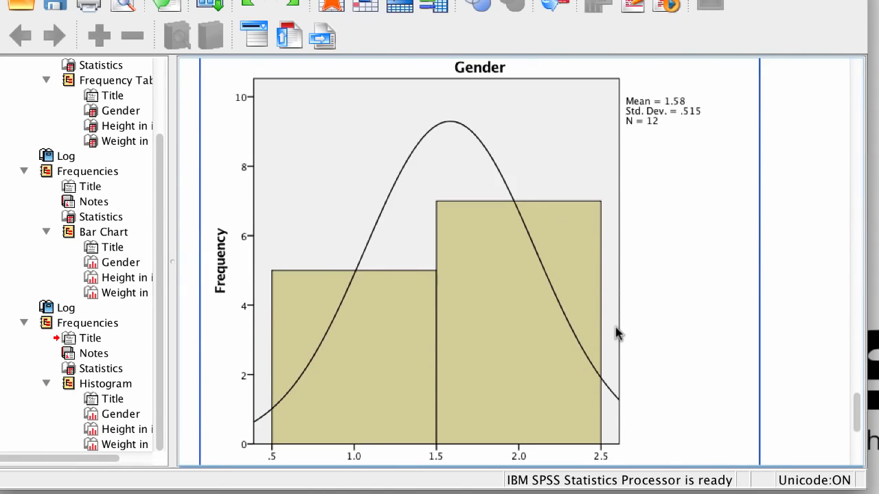
{"action": "scroll", "coordinate": [616, 333], "scroll_direction": "down", "scroll_amount": 1}
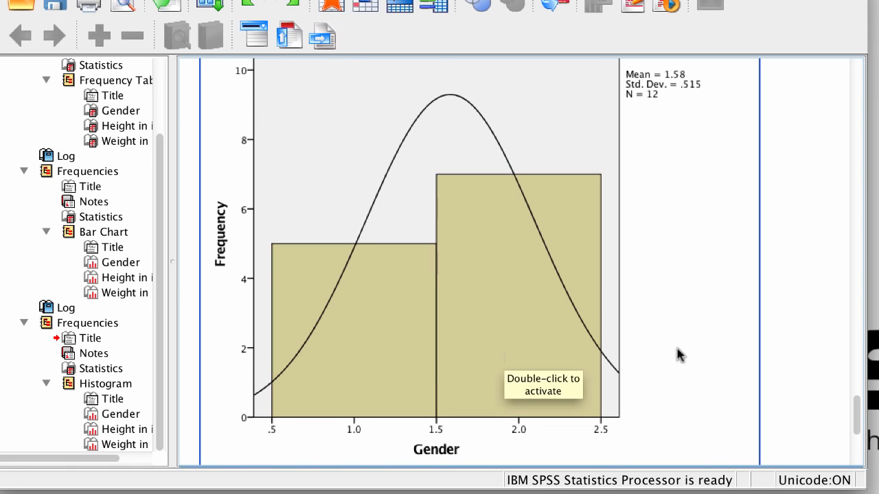
{"action": "left_click", "coordinate": [776, 352]}
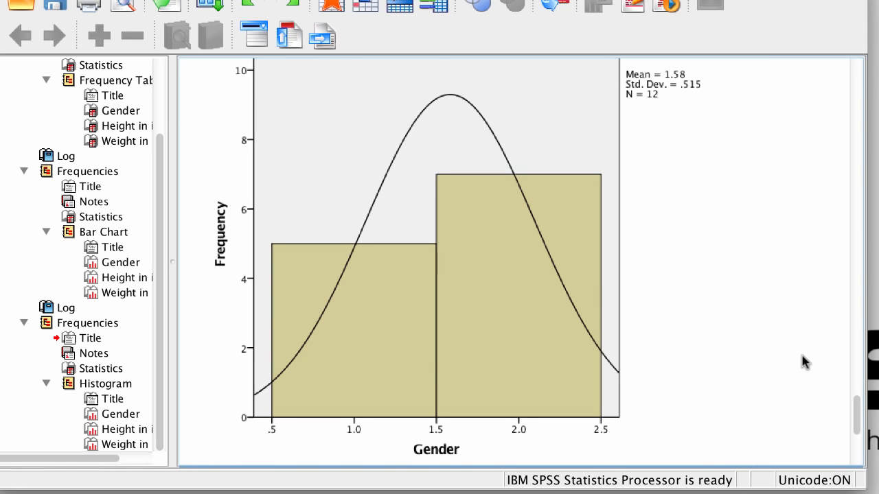
{"action": "left_click", "coordinate": [755, 388]}
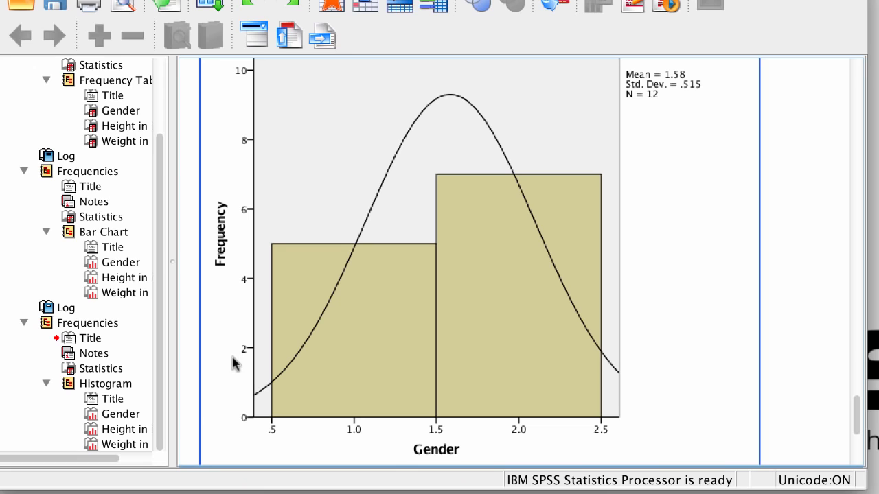
{"action": "left_click", "coordinate": [196, 386]}
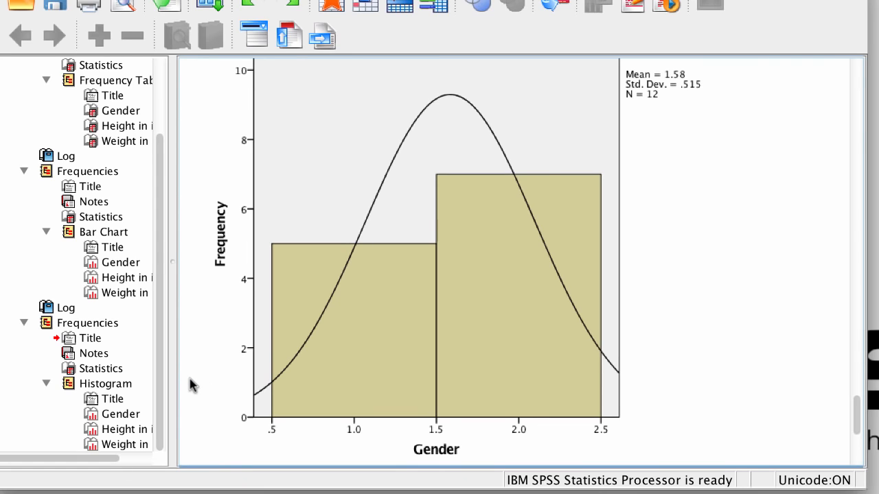
{"action": "scroll", "coordinate": [191, 386], "scroll_direction": "down", "scroll_amount": 10}
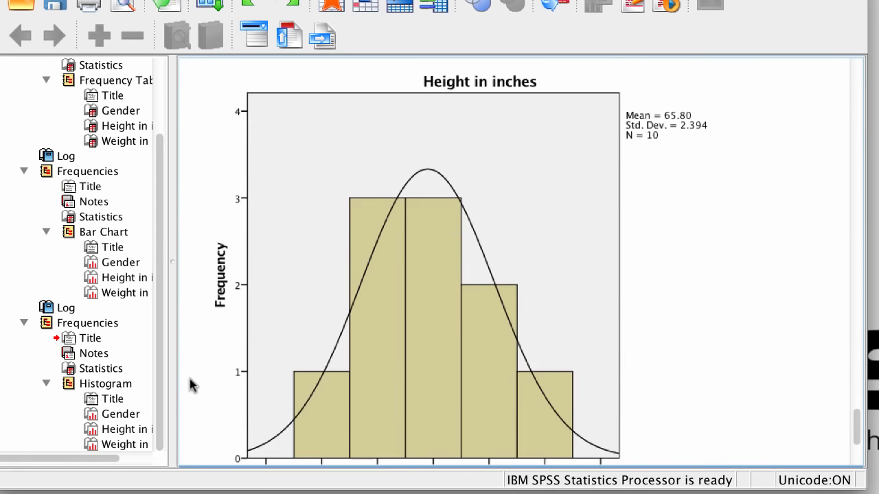
{"action": "scroll", "coordinate": [191, 386], "scroll_direction": "down", "scroll_amount": 2}
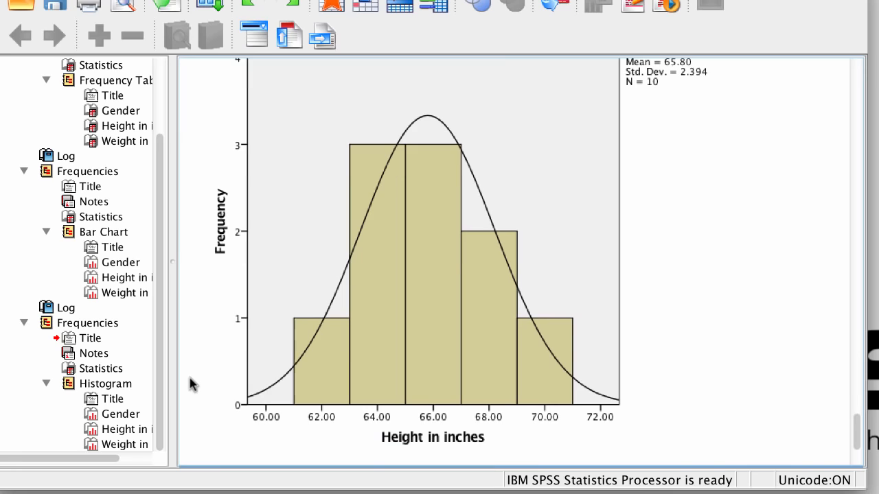
{"action": "left_click", "coordinate": [263, 374]}
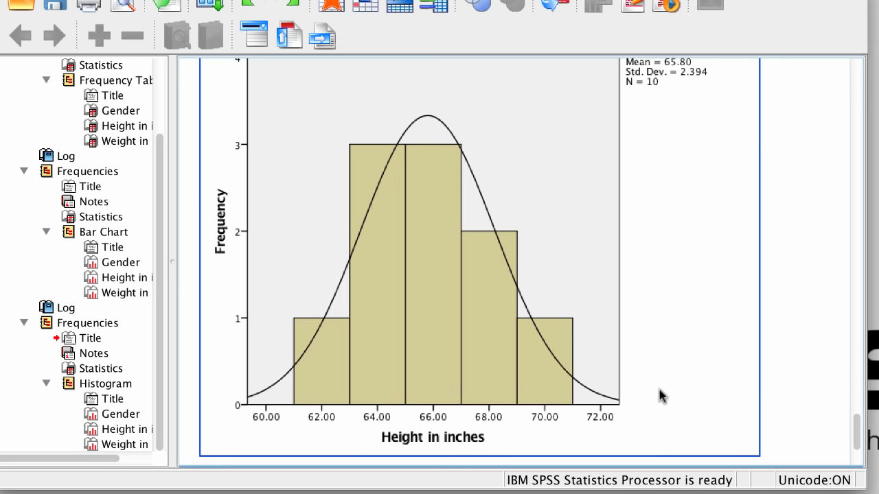
{"action": "left_click", "coordinate": [768, 397]}
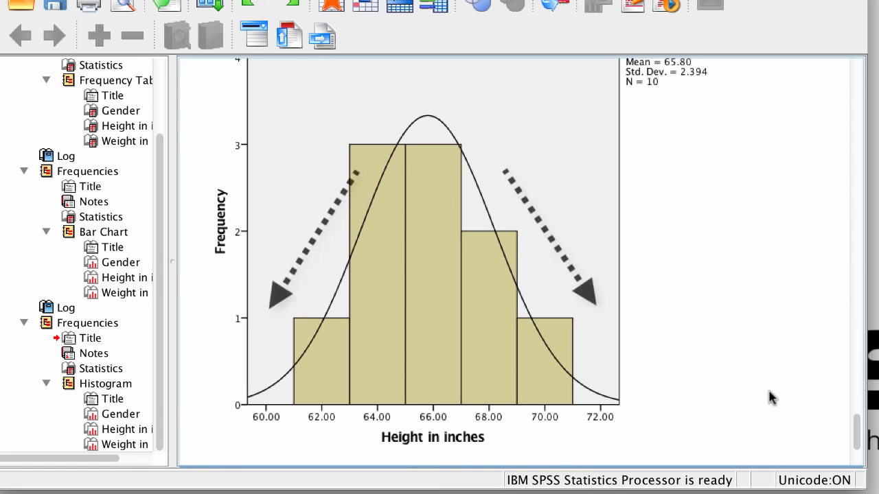
Run Compare Means with Height in inches as the dependent variable and Gender as the independent variable
{"action": "left_click", "coordinate": [699, 98]}
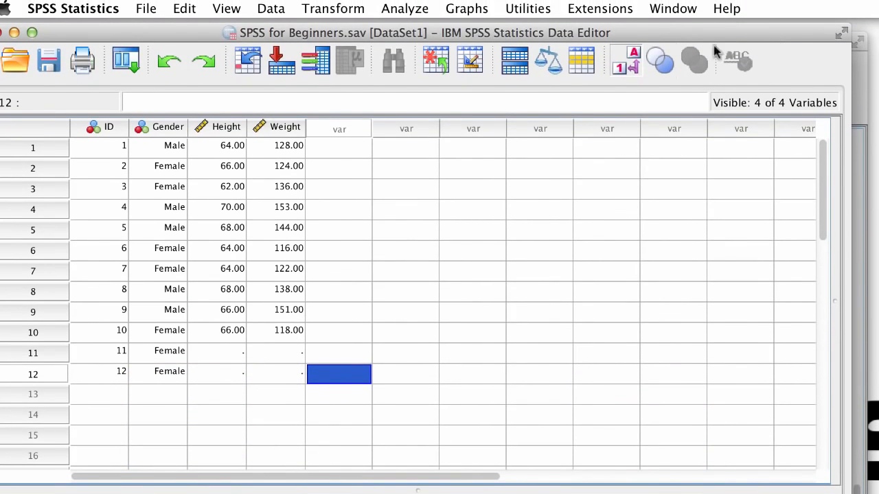
{"action": "left_click", "coordinate": [419, 9]}
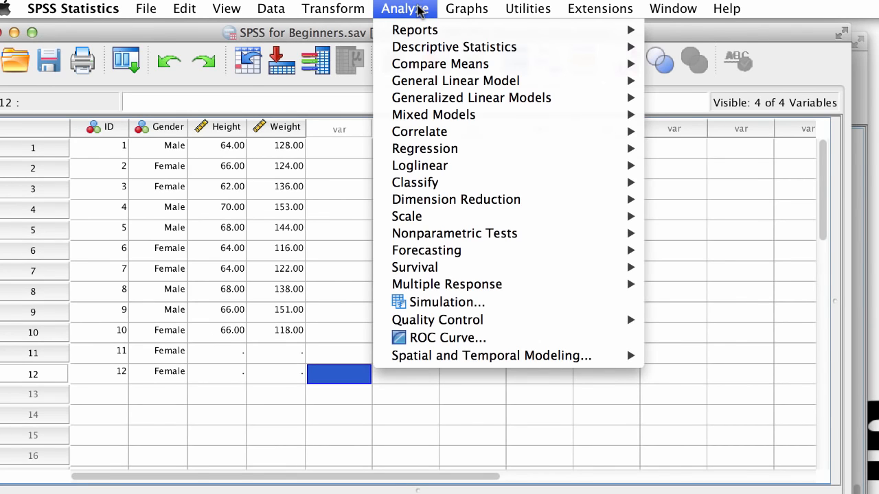
{"action": "mouse_move", "coordinate": [424, 35]}
{"action": "mouse_move", "coordinate": [431, 64]}
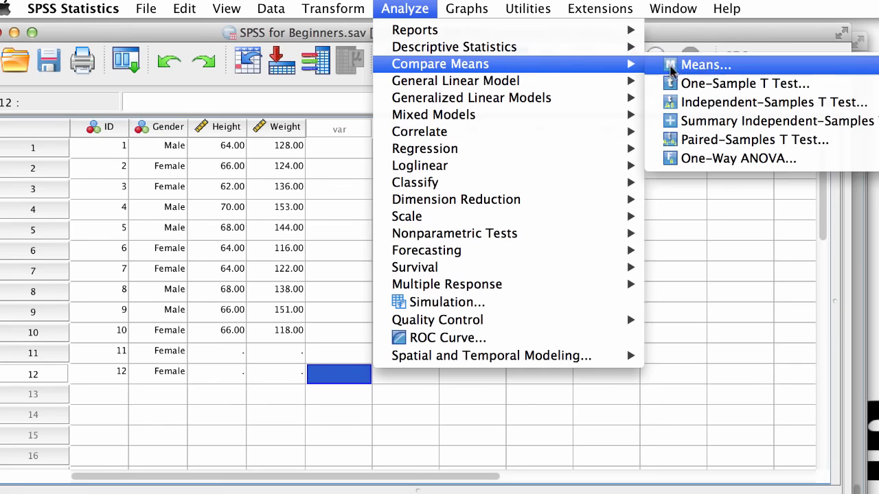
{"action": "left_click", "coordinate": [765, 68]}
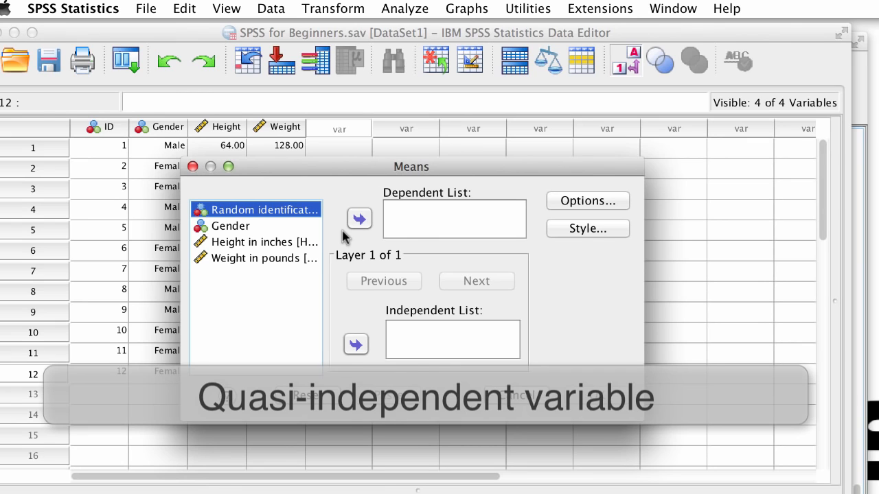
{"action": "left_click", "coordinate": [295, 226]}
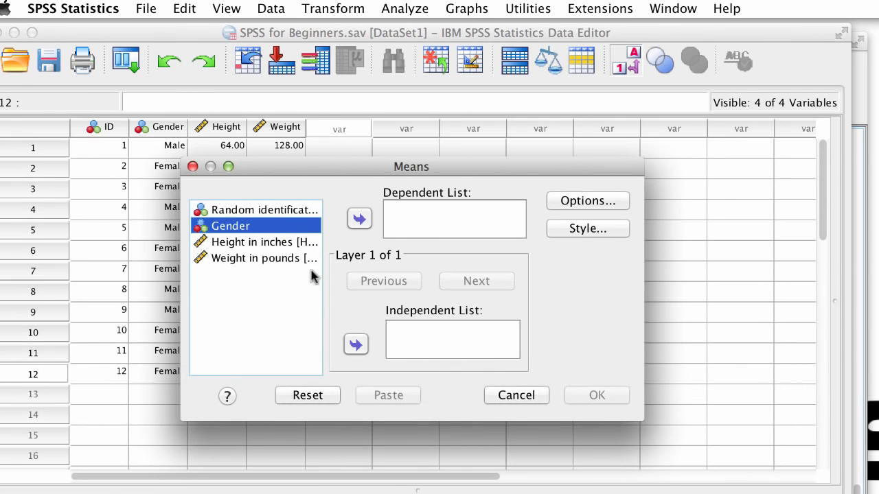
{"action": "left_click", "coordinate": [356, 344]}
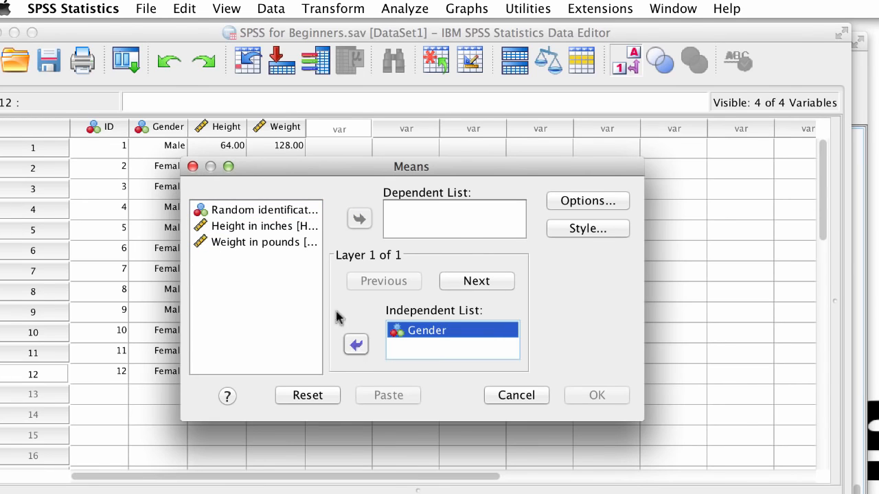
{"action": "left_click", "coordinate": [293, 227]}
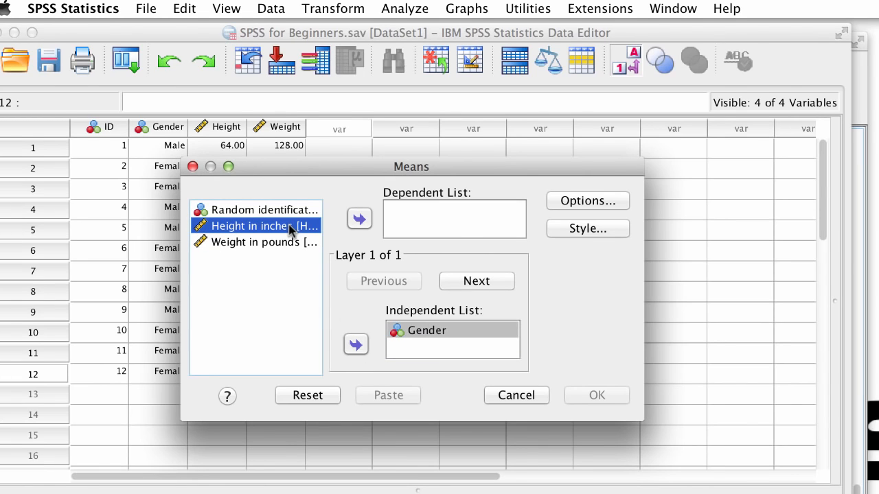
{"action": "left_click", "coordinate": [357, 219]}
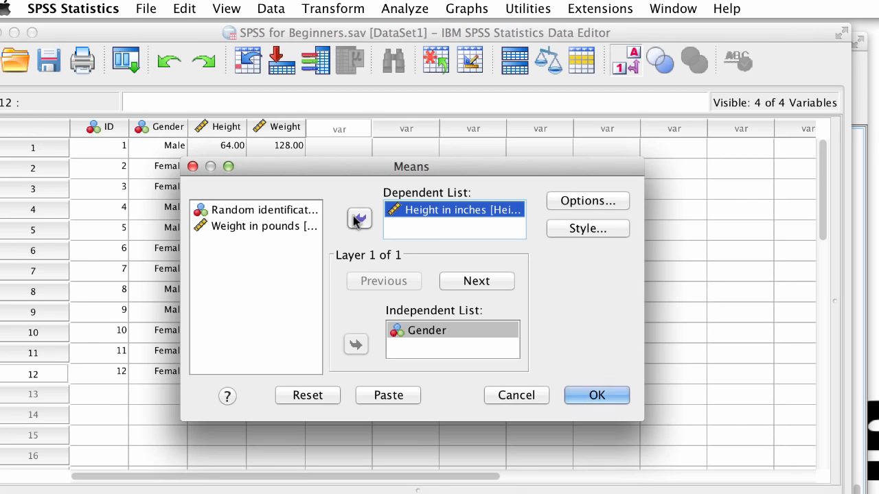
{"action": "left_click", "coordinate": [595, 398]}
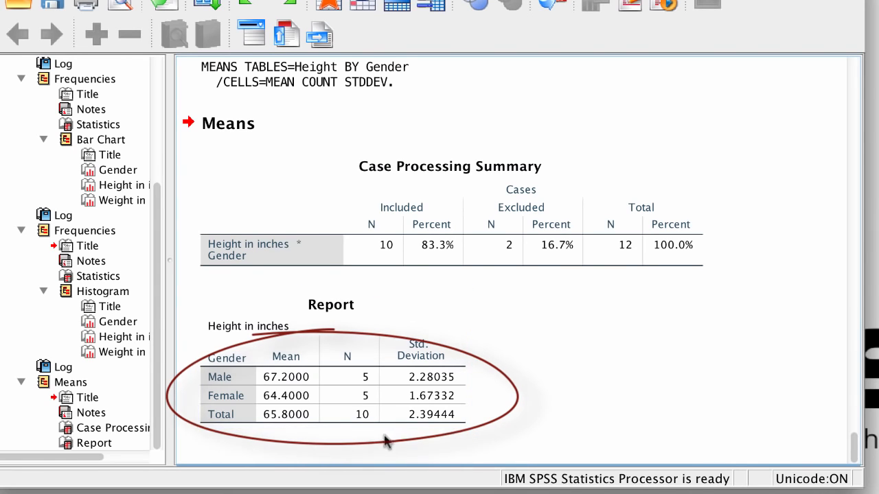
{"action": "left_click", "coordinate": [440, 442]}
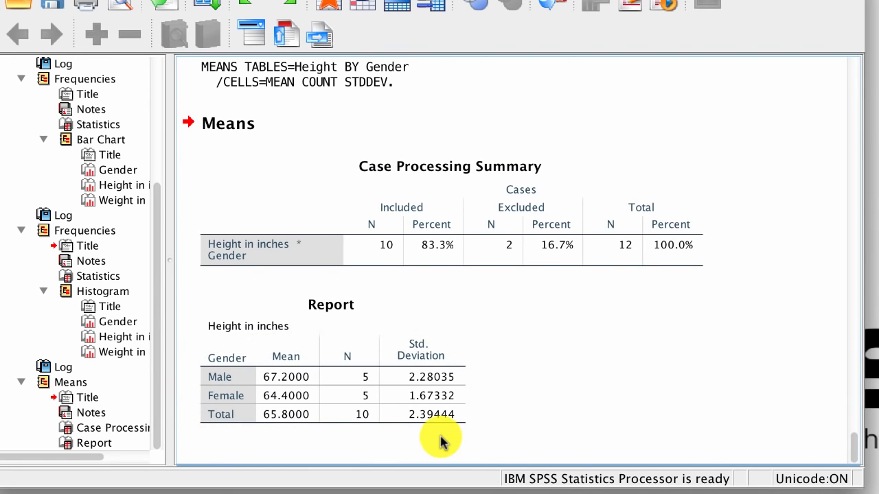